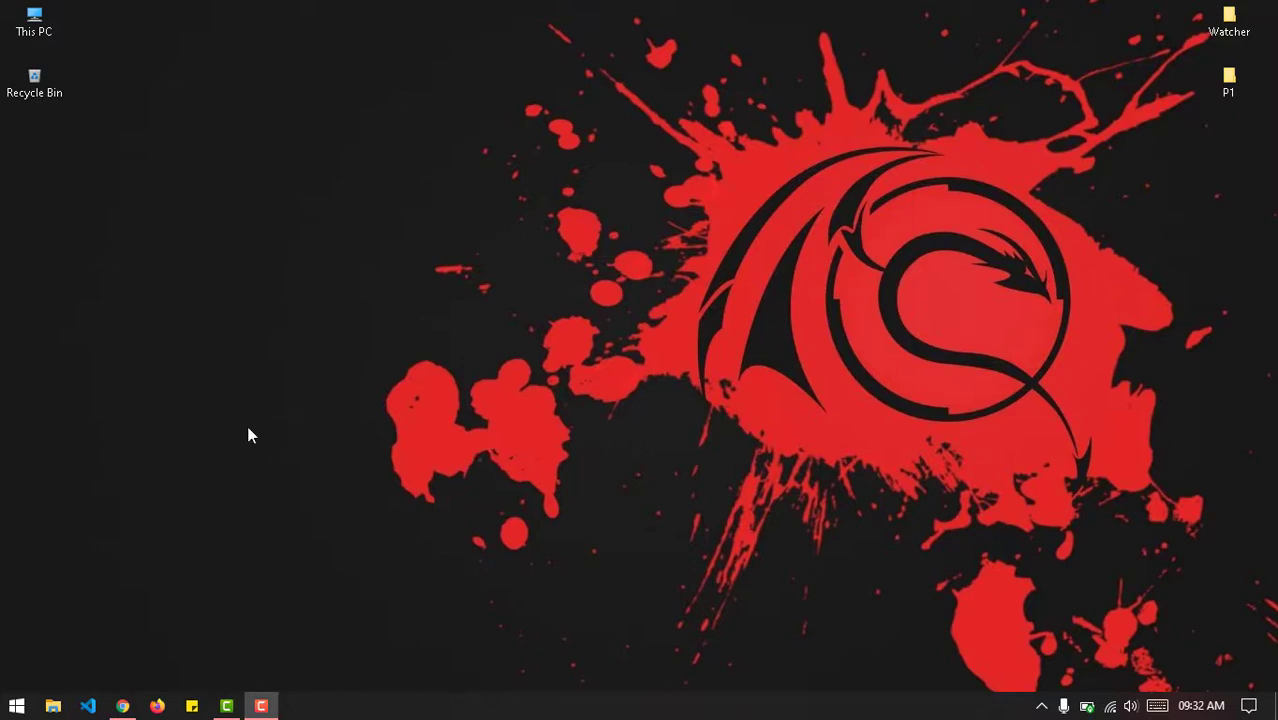
Switch to Chrome and look through the For Rome mod page on ModDB, including its summary and articles
{"action": "left_click", "coordinate": [133, 703]}
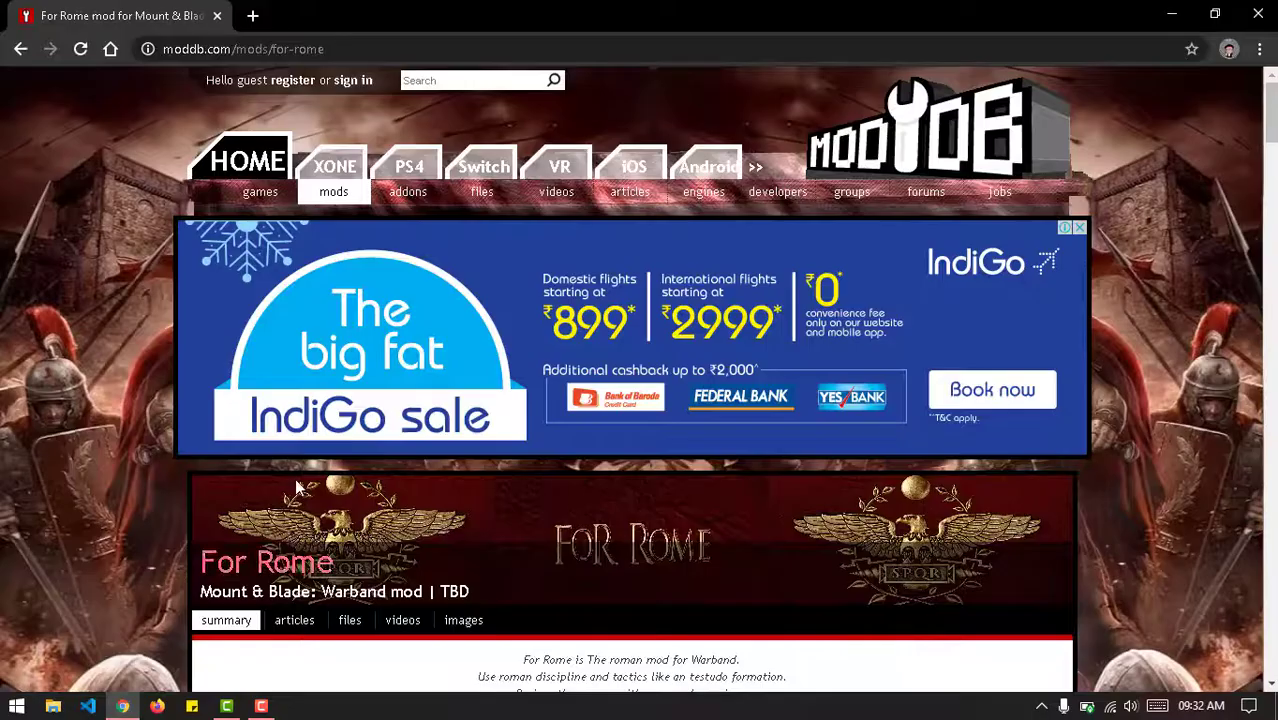
{"action": "scroll", "coordinate": [395, 503], "scroll_direction": "down", "scroll_amount": 4}
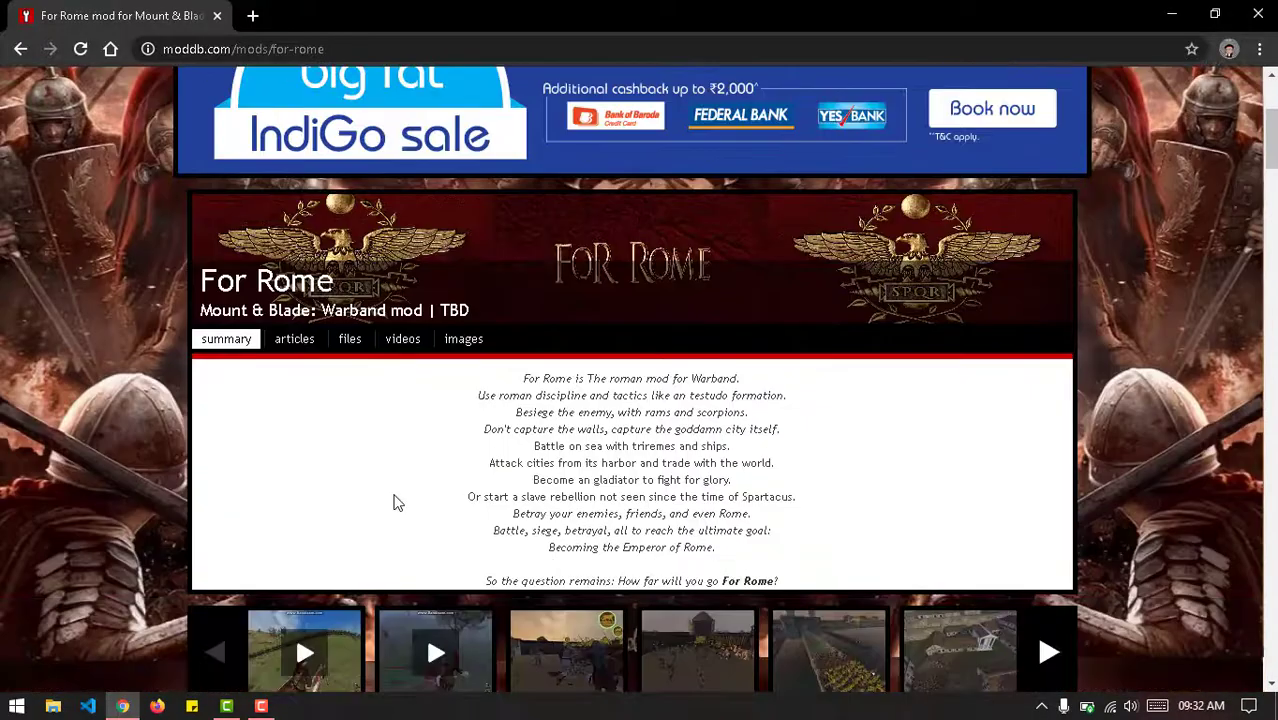
{"action": "scroll", "coordinate": [395, 502], "scroll_direction": "up", "scroll_amount": 2}
{"action": "scroll", "coordinate": [395, 501], "scroll_direction": "up", "scroll_amount": 2}
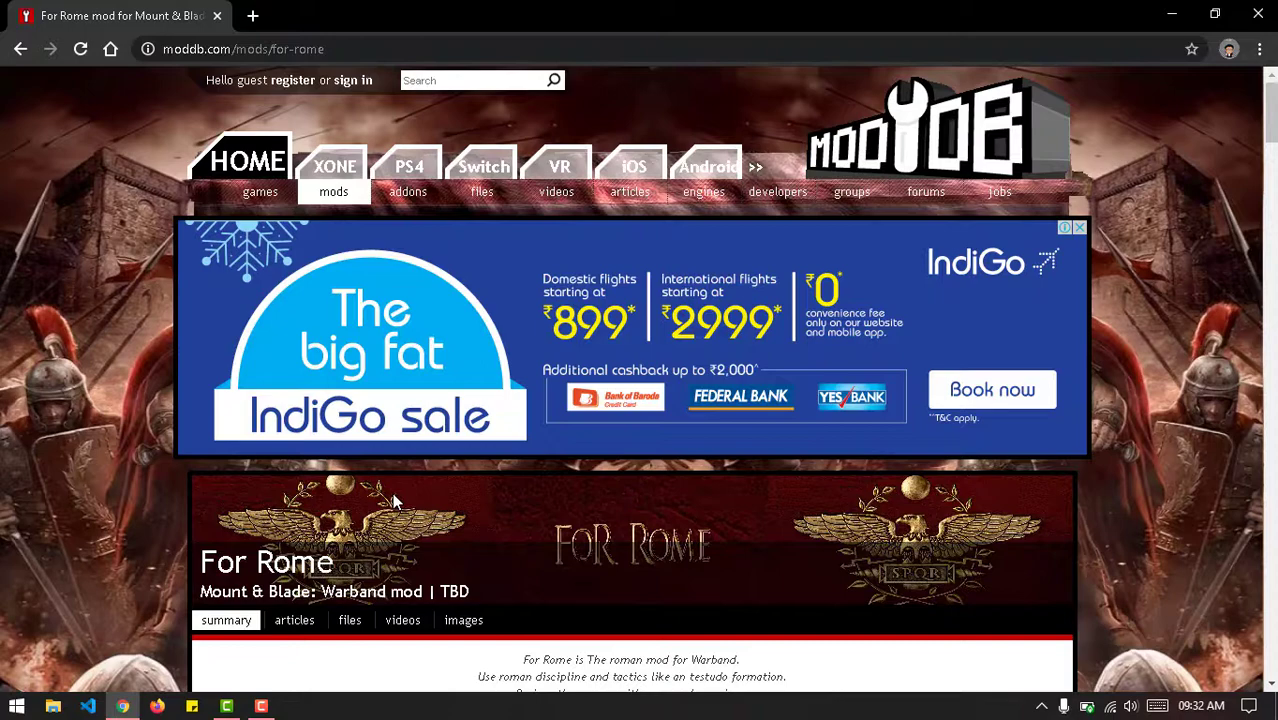
{"action": "scroll", "coordinate": [392, 502], "scroll_direction": "down", "scroll_amount": 3}
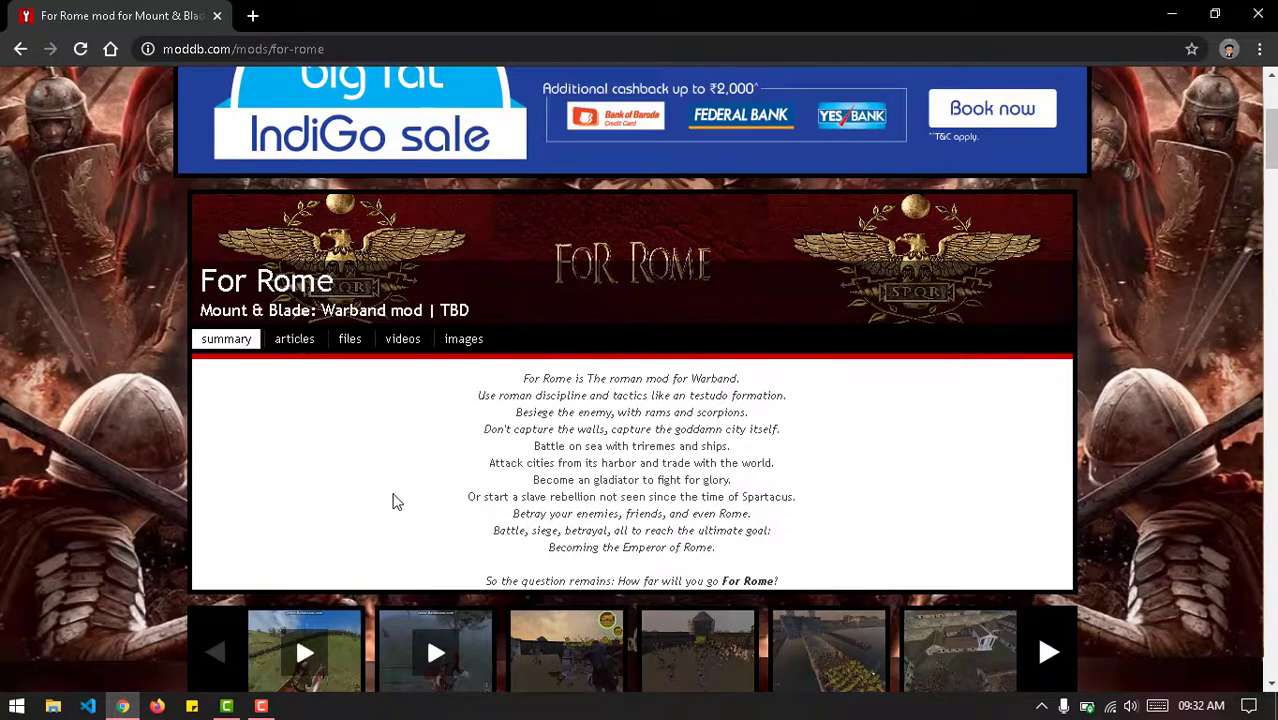
{"action": "scroll", "coordinate": [395, 501], "scroll_direction": "down", "scroll_amount": 3}
{"action": "scroll", "coordinate": [395, 498], "scroll_direction": "down", "scroll_amount": 5}
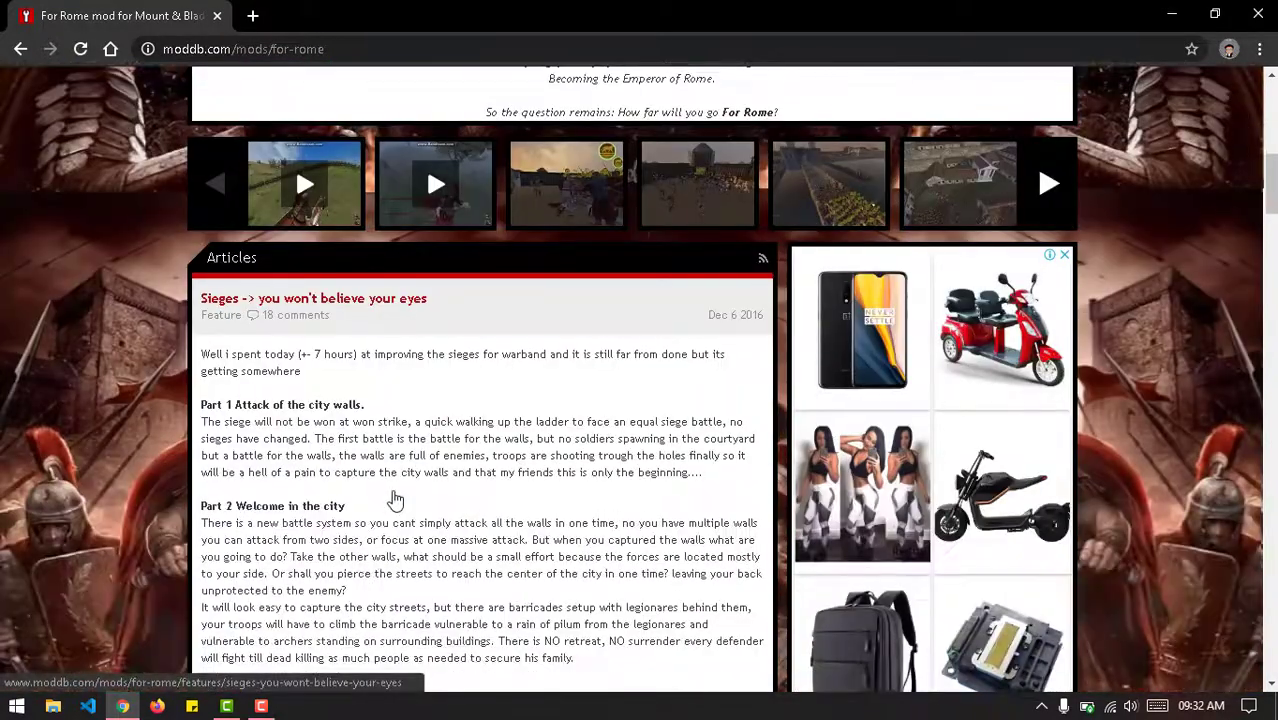
{"action": "scroll", "coordinate": [390, 486], "scroll_direction": "down", "scroll_amount": 8}
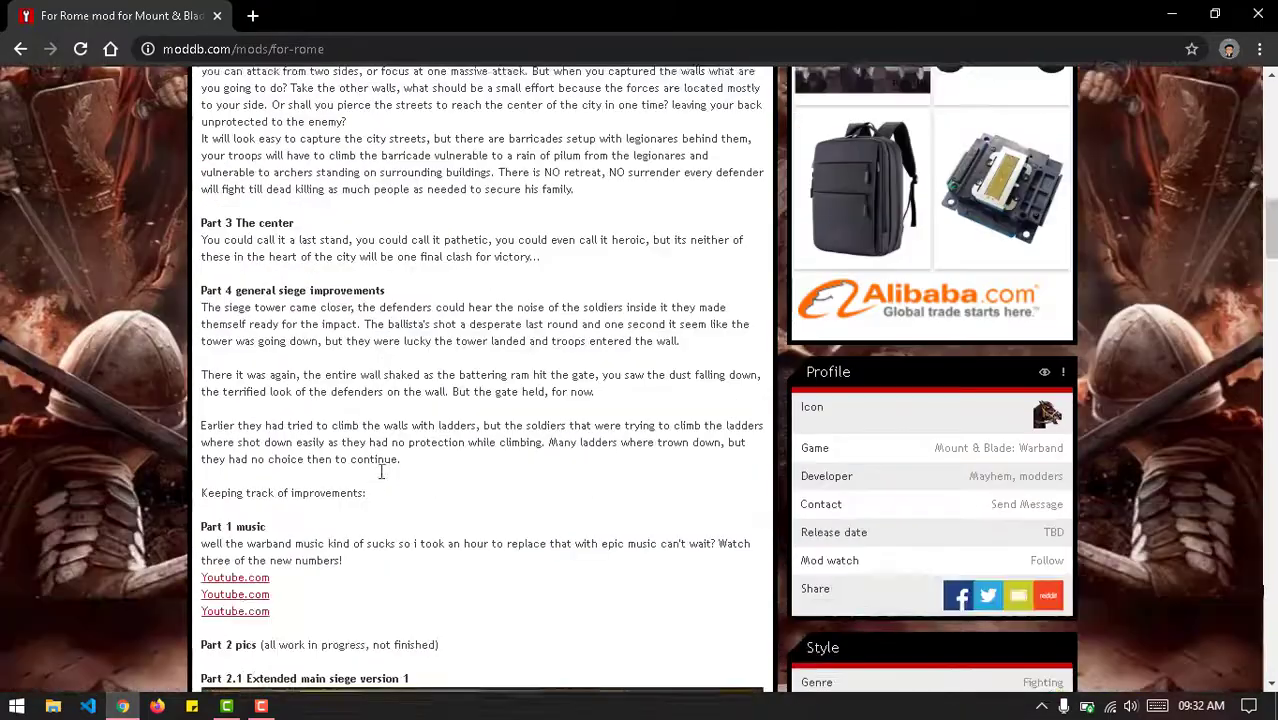
{"action": "scroll", "coordinate": [380, 477], "scroll_direction": "up", "scroll_amount": 4}
{"action": "scroll", "coordinate": [380, 477], "scroll_direction": "up", "scroll_amount": 15}
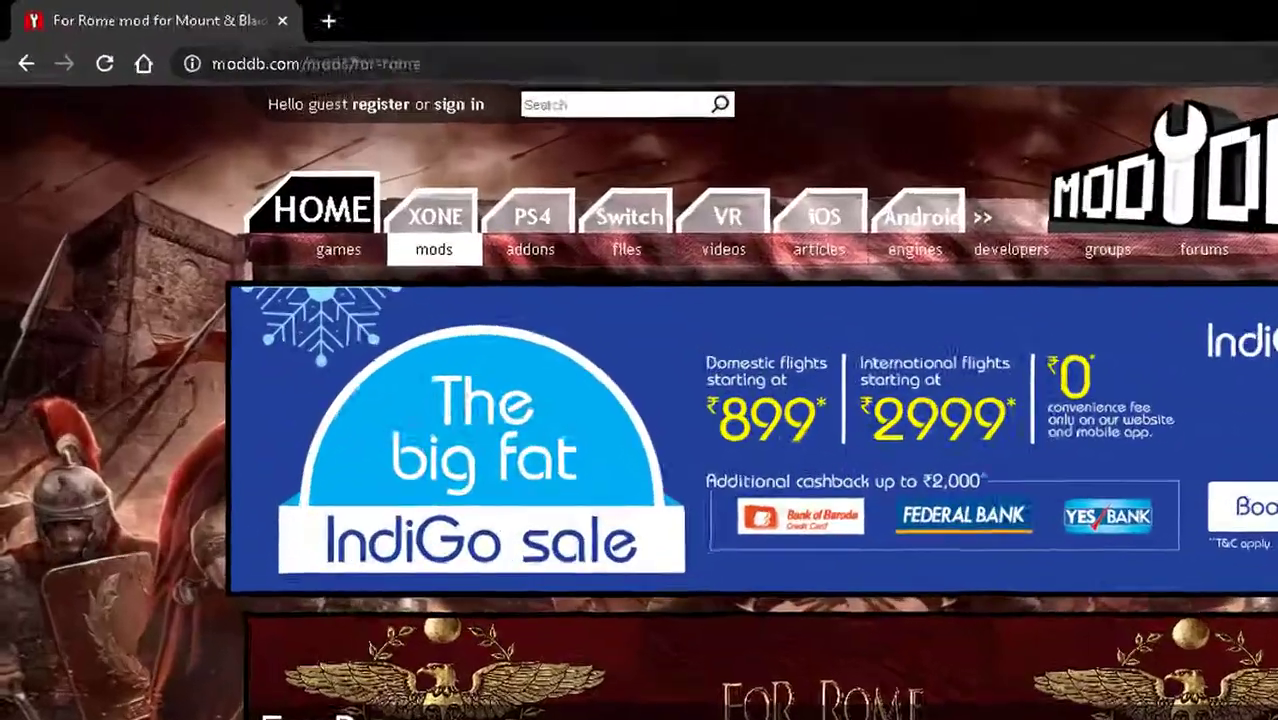
Open the alpha 2.0 entry in the files section of the For Rome mod page
{"action": "left_click", "coordinate": [330, 48]}
{"action": "scroll", "coordinate": [300, 200], "scroll_direction": "down", "scroll_amount": 5}
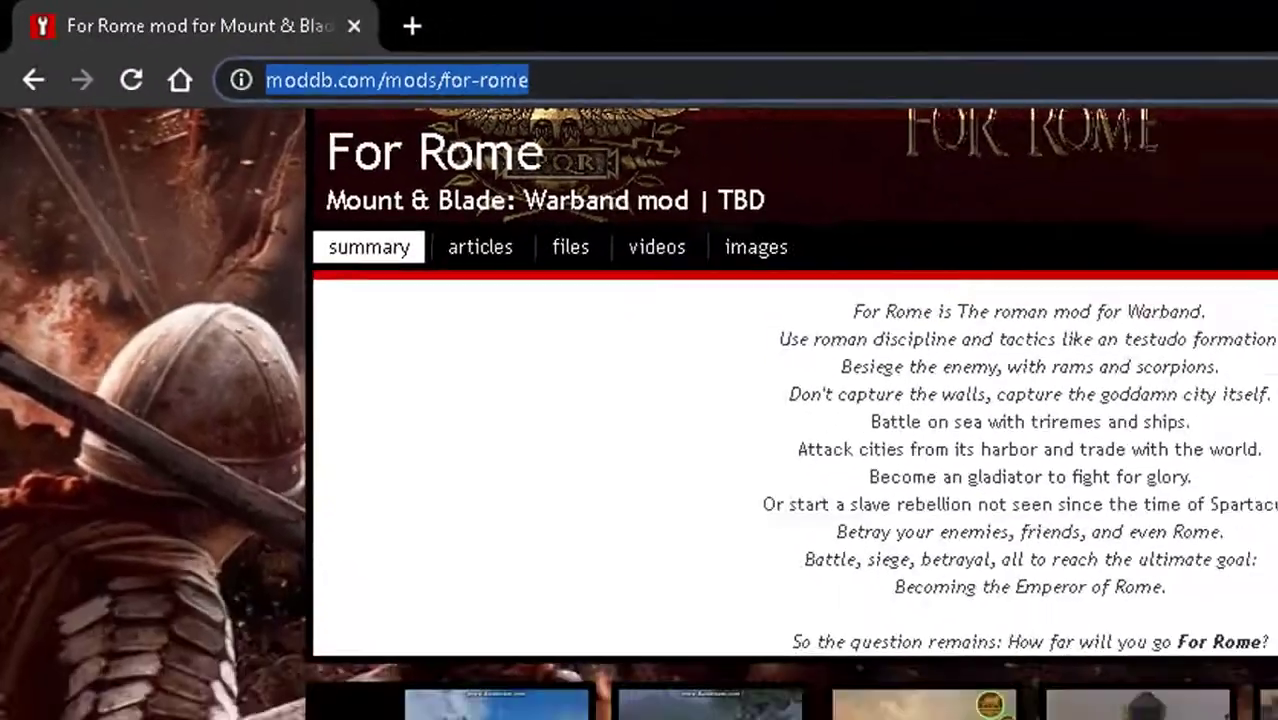
{"action": "scroll", "coordinate": [352, 442], "scroll_direction": "up", "scroll_amount": 2}
{"action": "left_click", "coordinate": [350, 435]}
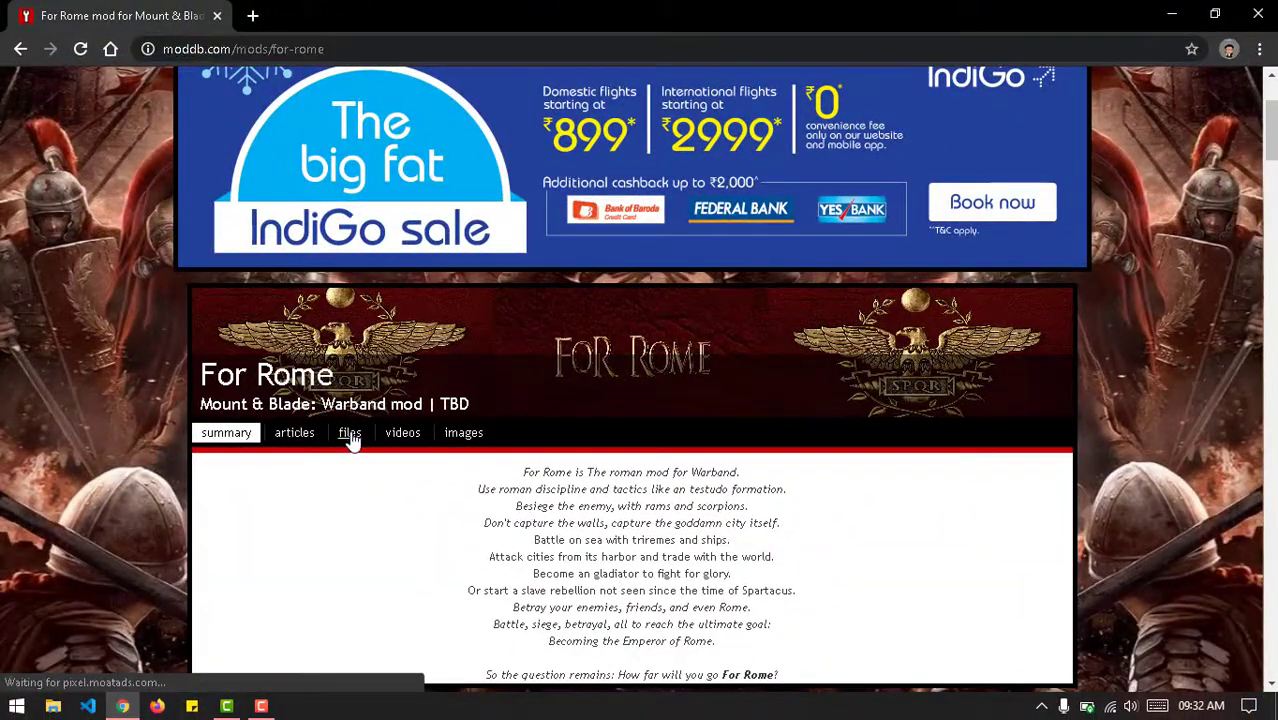
{"action": "scroll", "coordinate": [470, 493], "scroll_direction": "down", "scroll_amount": 1}
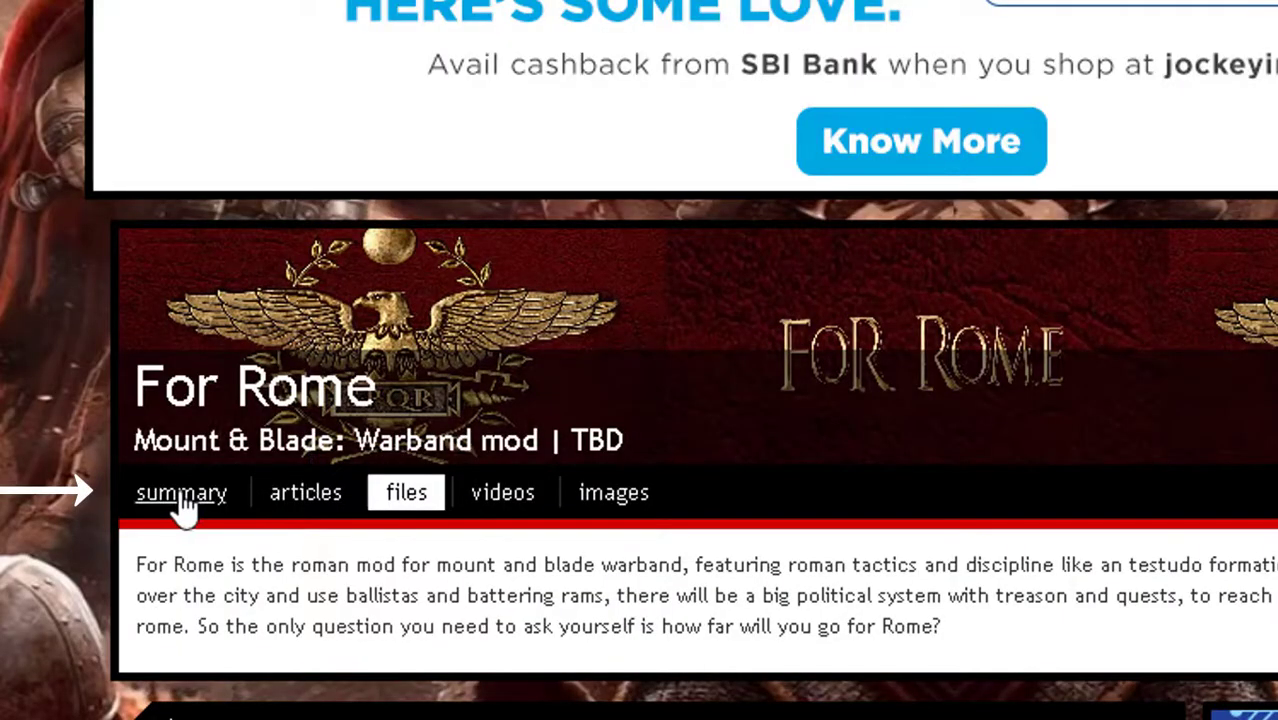
{"action": "scroll", "coordinate": [464, 620], "scroll_direction": "down", "scroll_amount": 4}
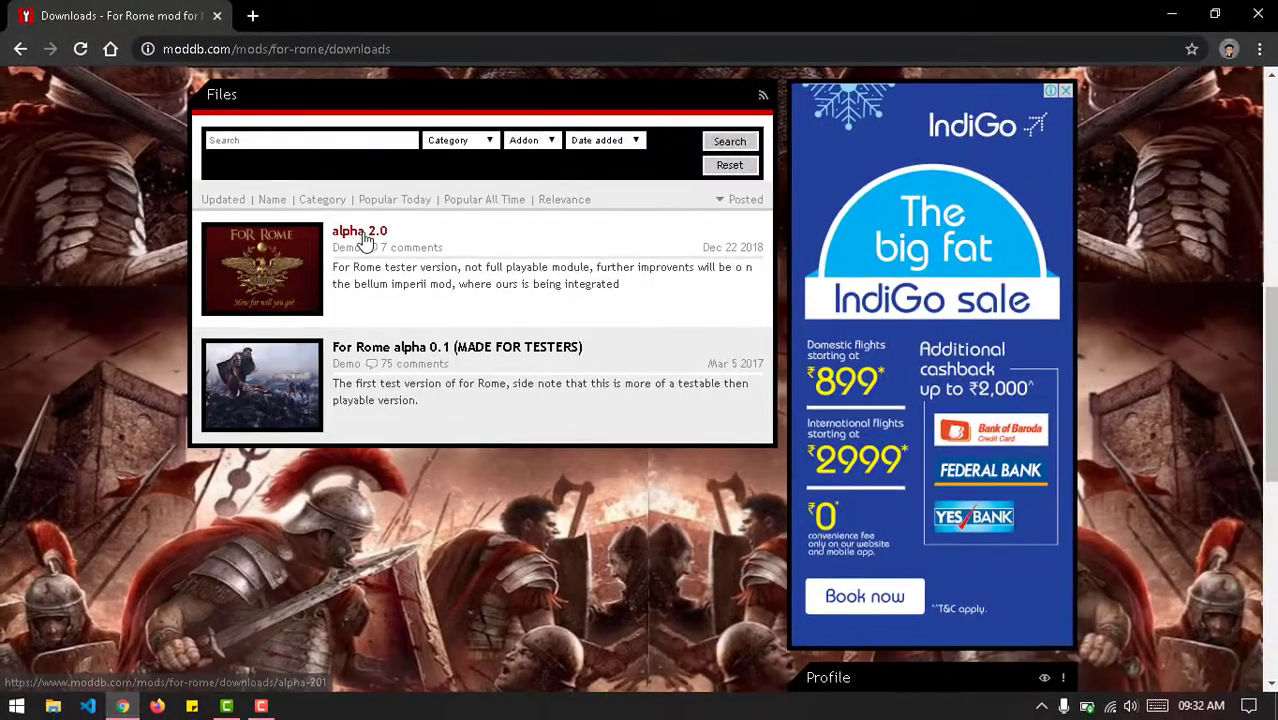
{"action": "left_click", "coordinate": [366, 234]}
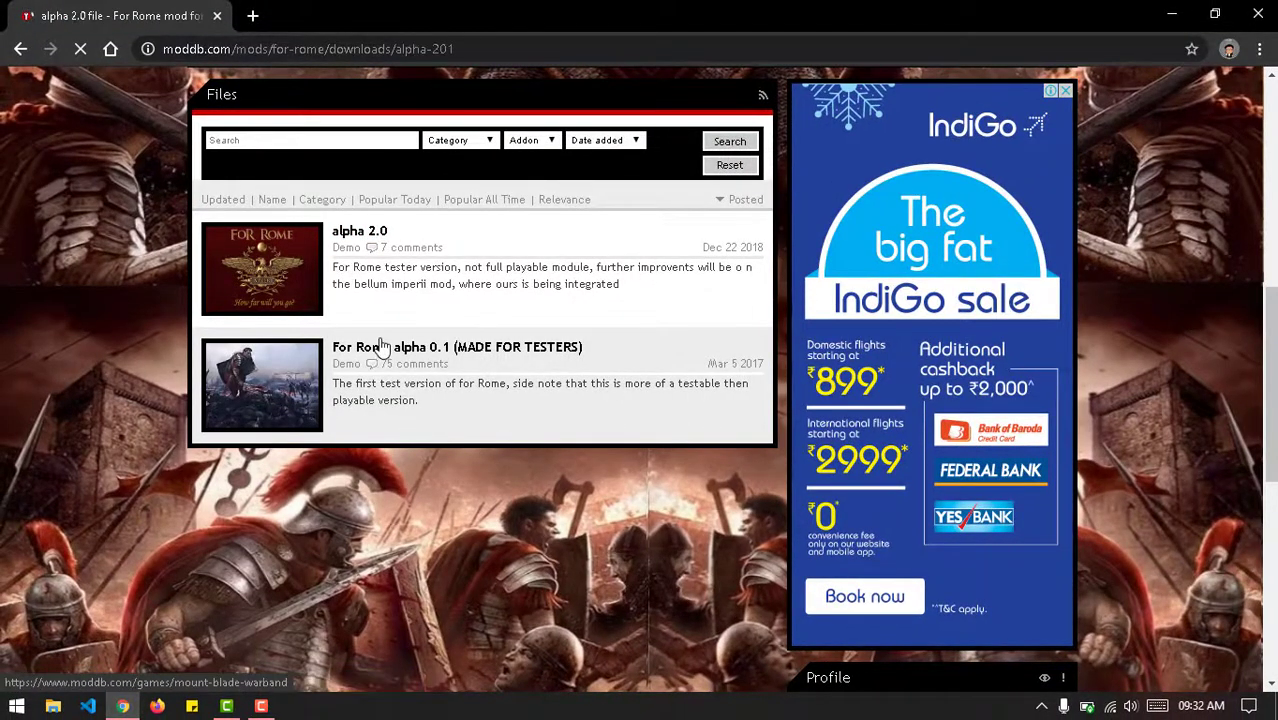
Check the browser's download history for the For_Rome.7z archive and minimise the browser window
{"action": "scroll", "coordinate": [434, 471], "scroll_direction": "down", "scroll_amount": 4}
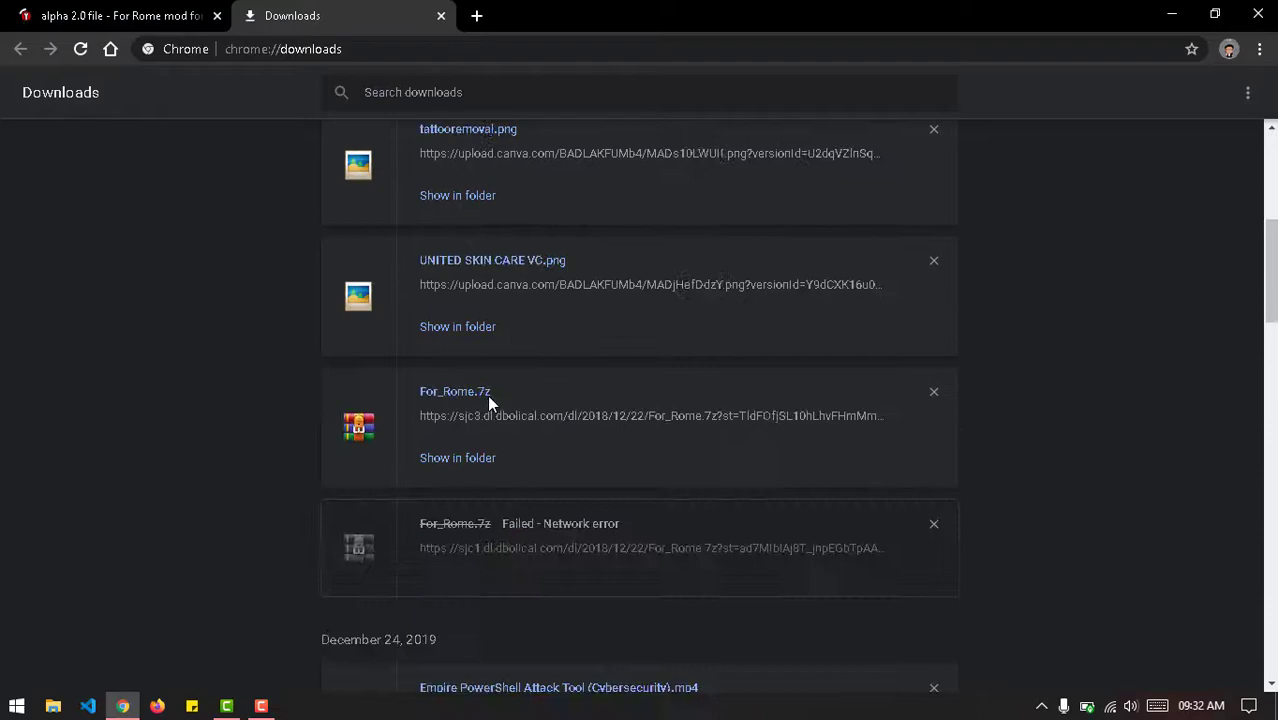
{"action": "scroll", "coordinate": [490, 400], "scroll_direction": "up", "scroll_amount": 2}
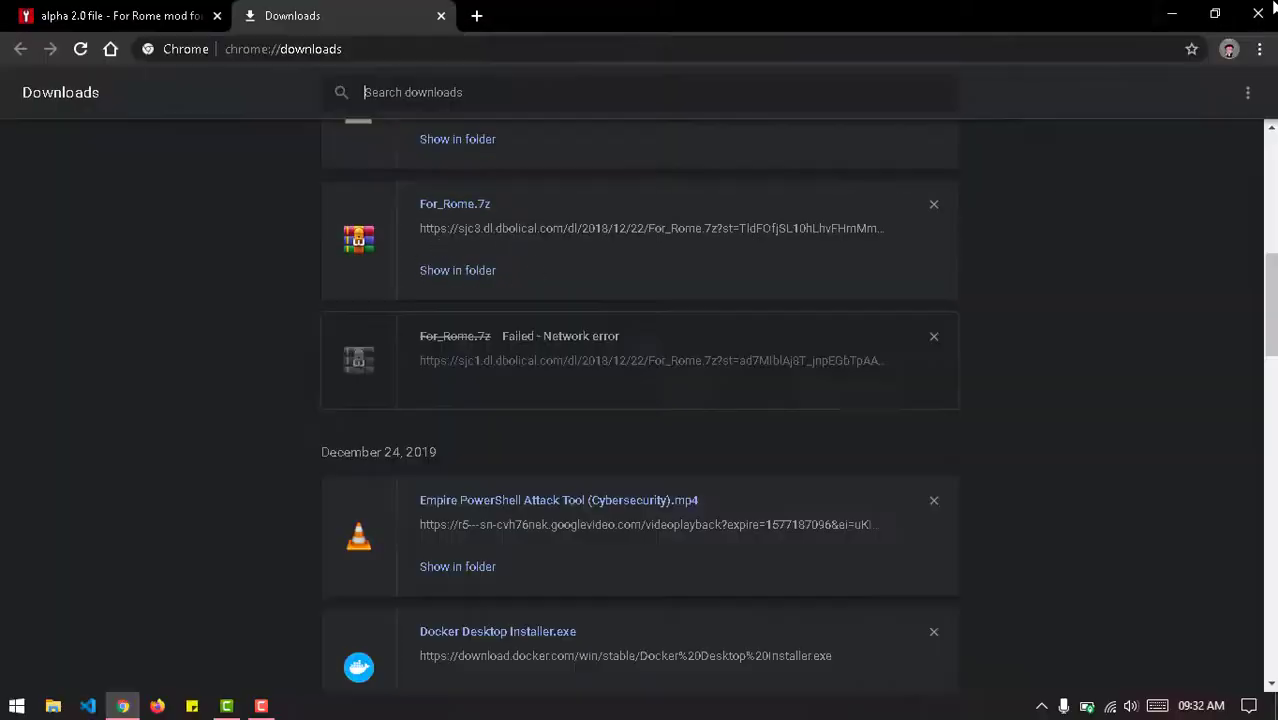
{"action": "left_click", "coordinate": [1172, 14]}
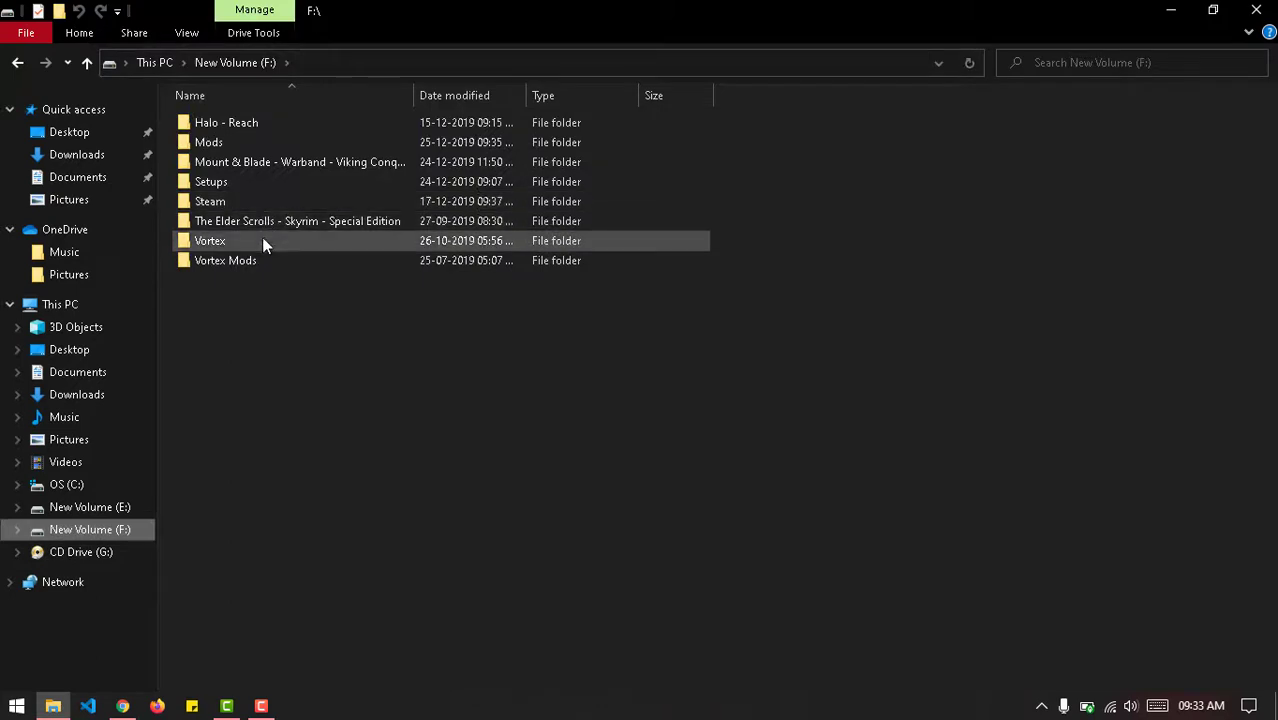
Extract For_Rome.7z directly into its own folder, F:\Mods\Mount And Blade - Warband
{"action": "double_click", "coordinate": [263, 143]}
{"action": "double_click", "coordinate": [259, 132]}
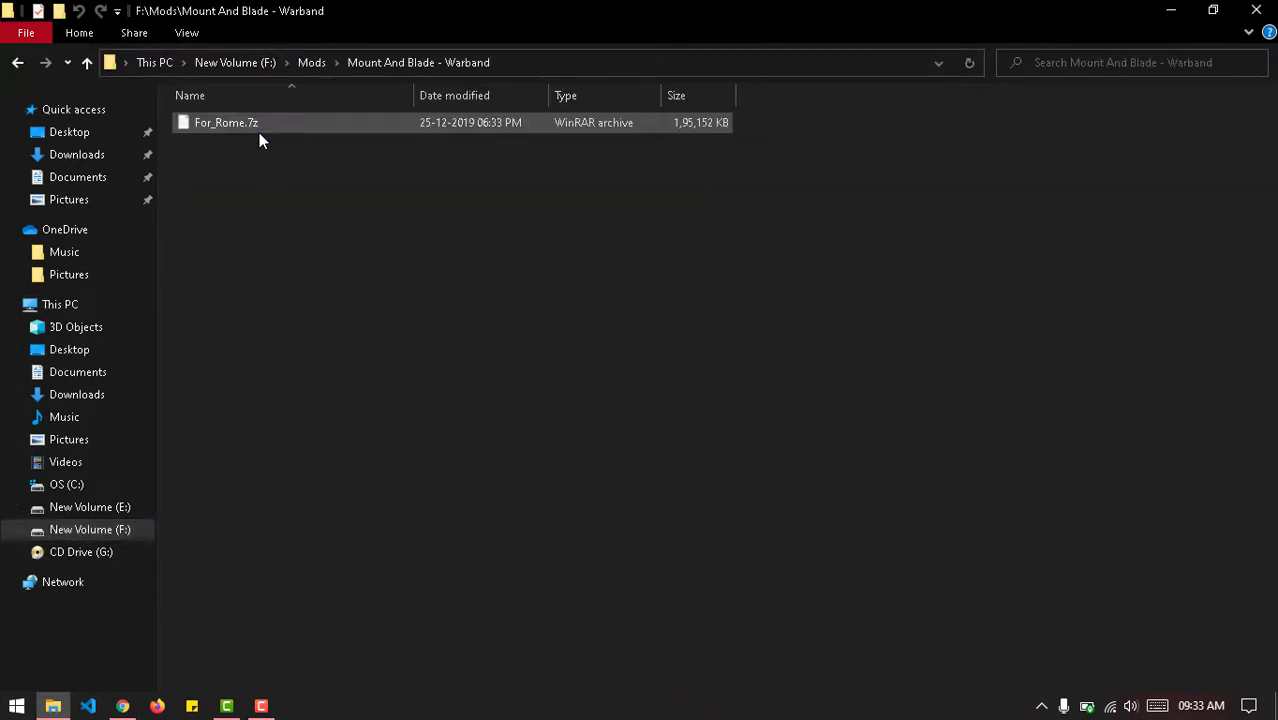
{"action": "left_click", "coordinate": [259, 128]}
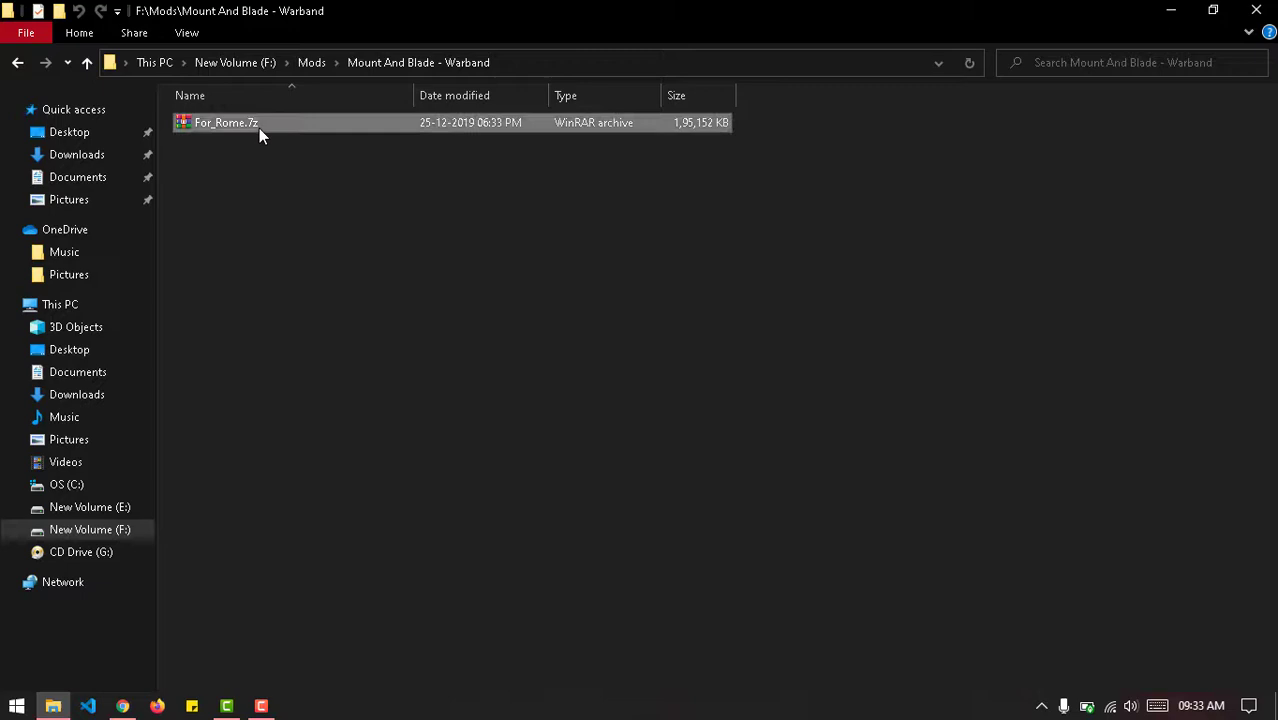
{"action": "right_click", "coordinate": [259, 128]}
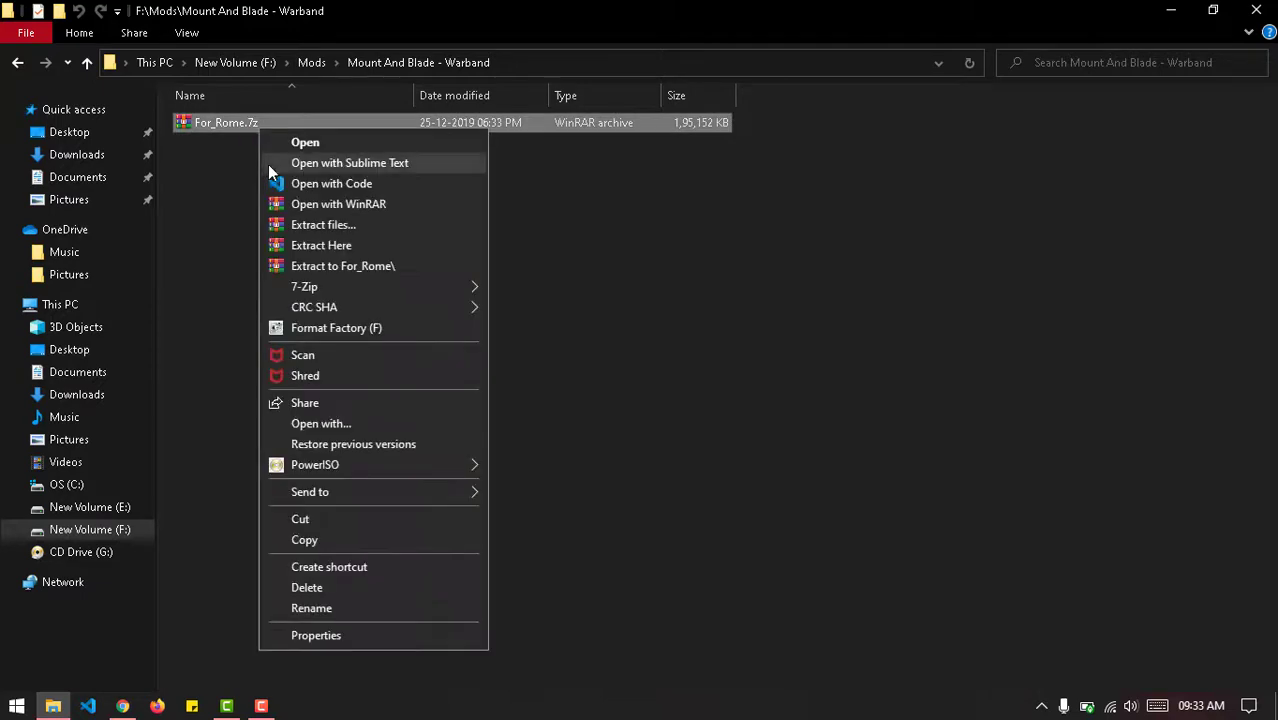
{"action": "left_click", "coordinate": [389, 243]}
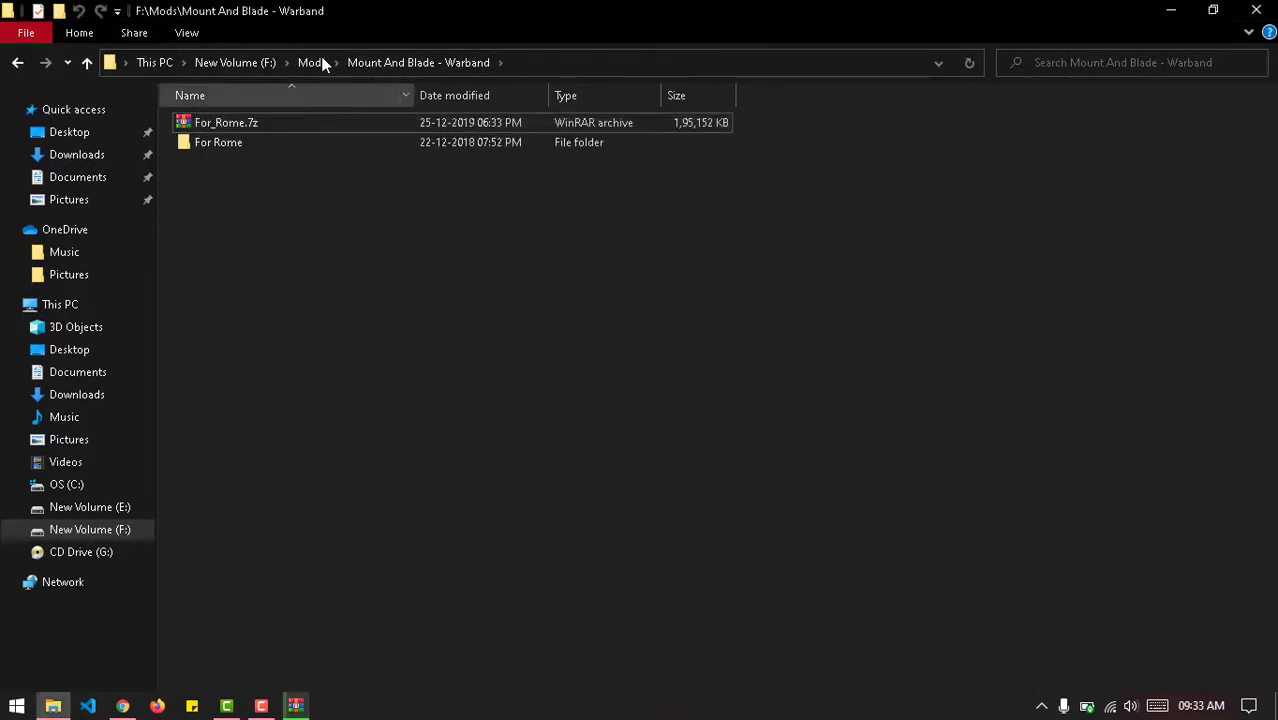
Go to the Modules folder inside the Mount & Blade - Warband - Viking Conquest Reforged Edition folder on drive F
{"action": "key", "text": "alt+Up"}
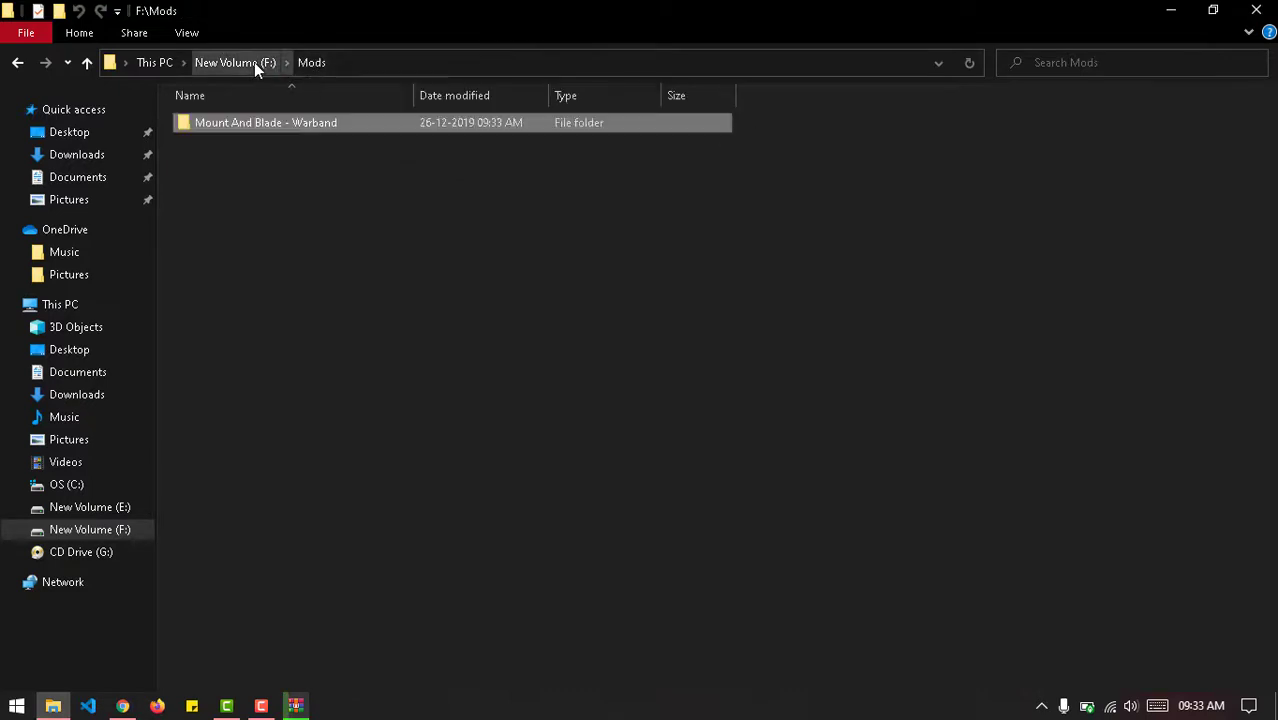
{"action": "left_click", "coordinate": [253, 63]}
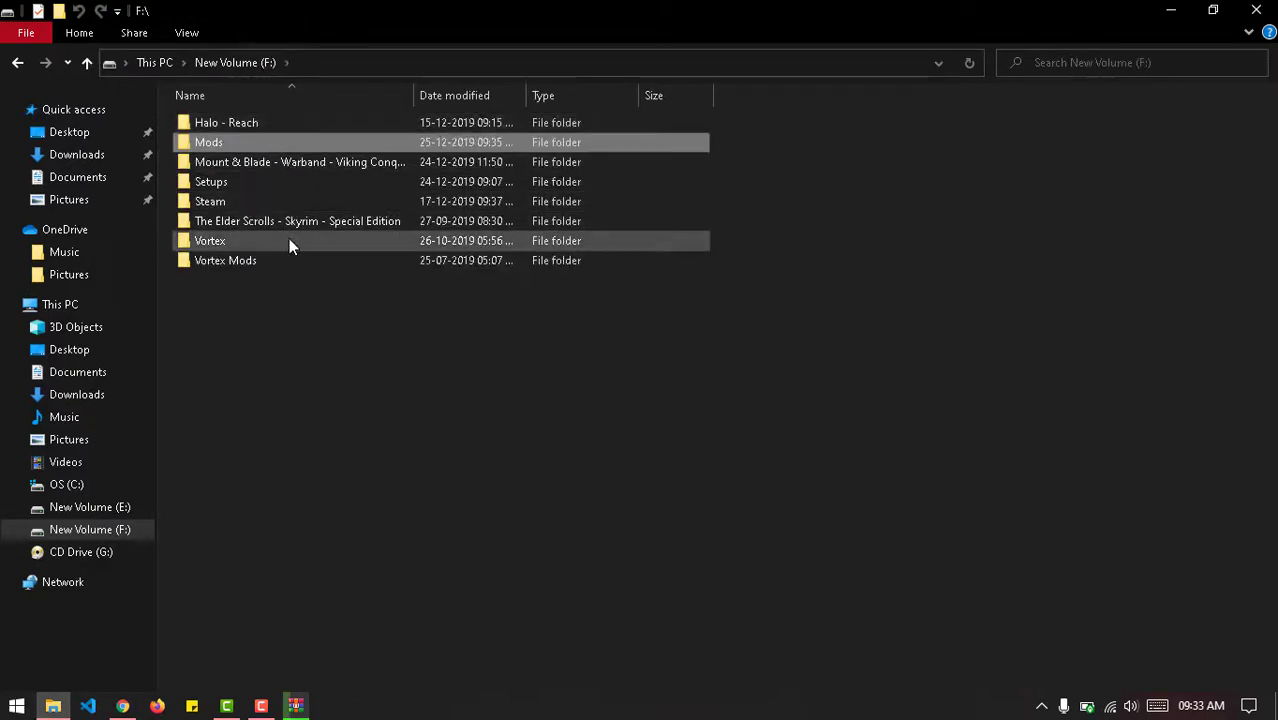
{"action": "double_click", "coordinate": [302, 163]}
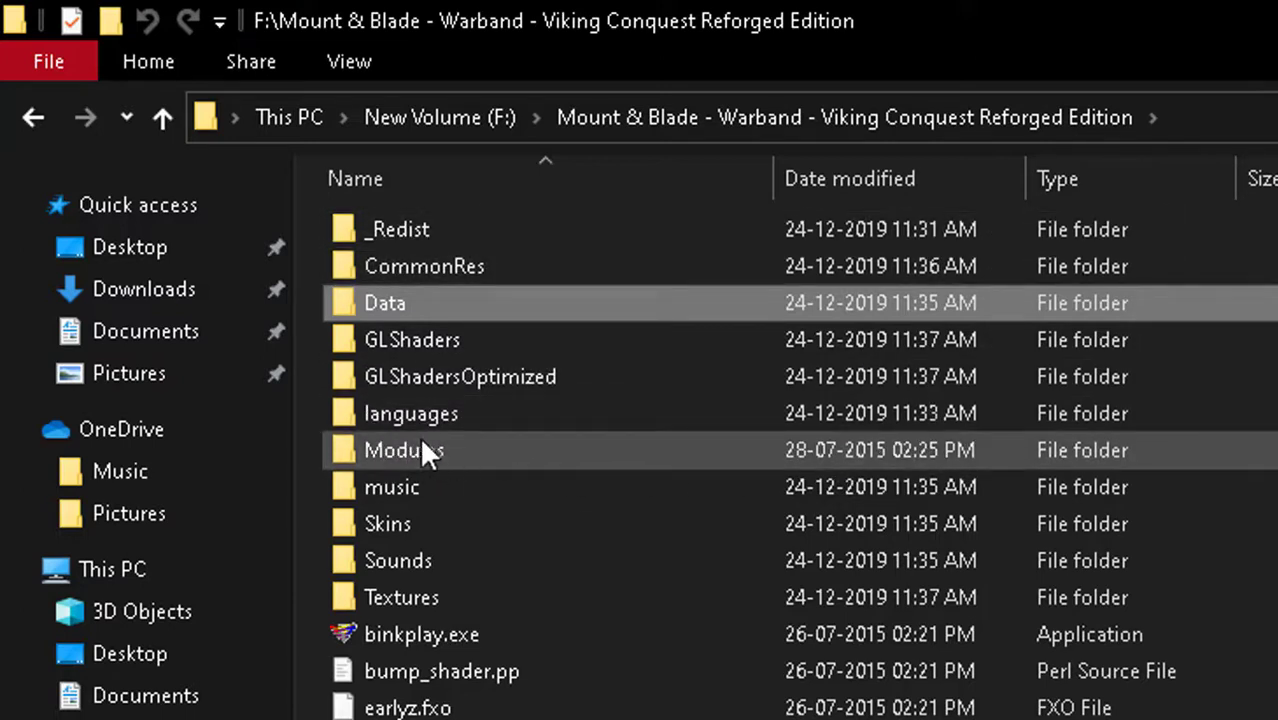
{"action": "double_click", "coordinate": [447, 452]}
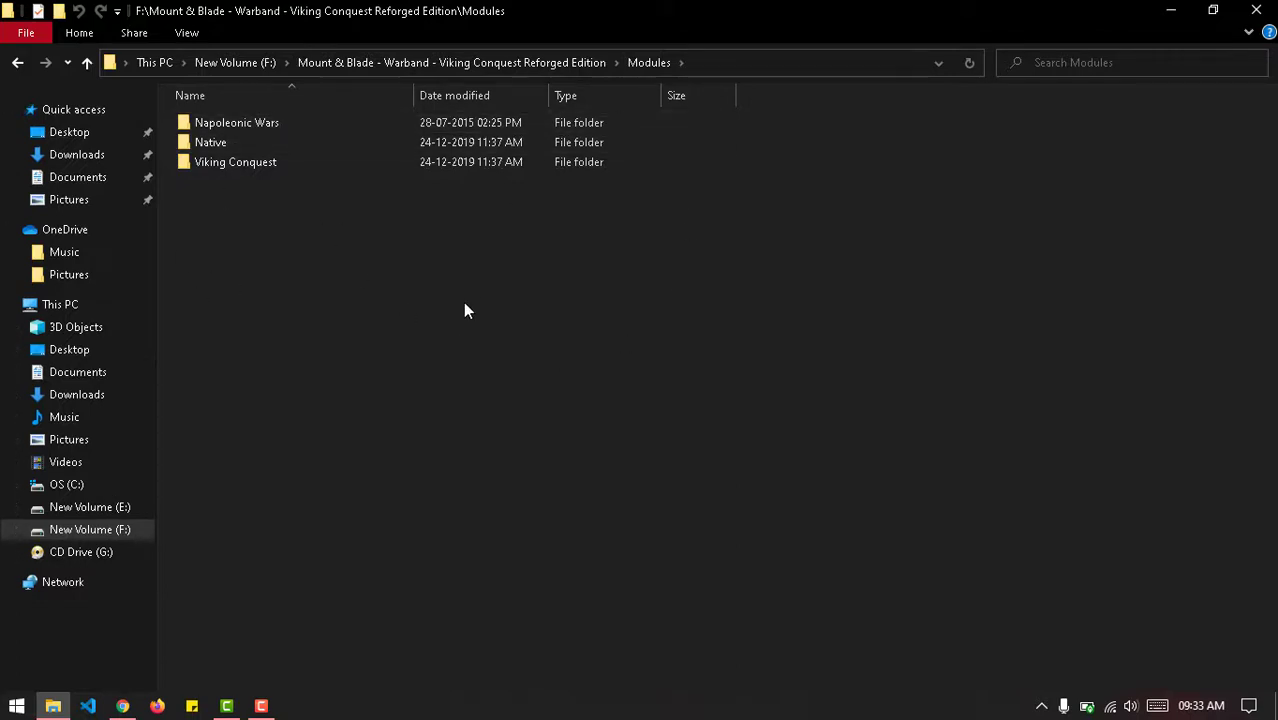
{"action": "key", "text": "ctrl+shift+n"}
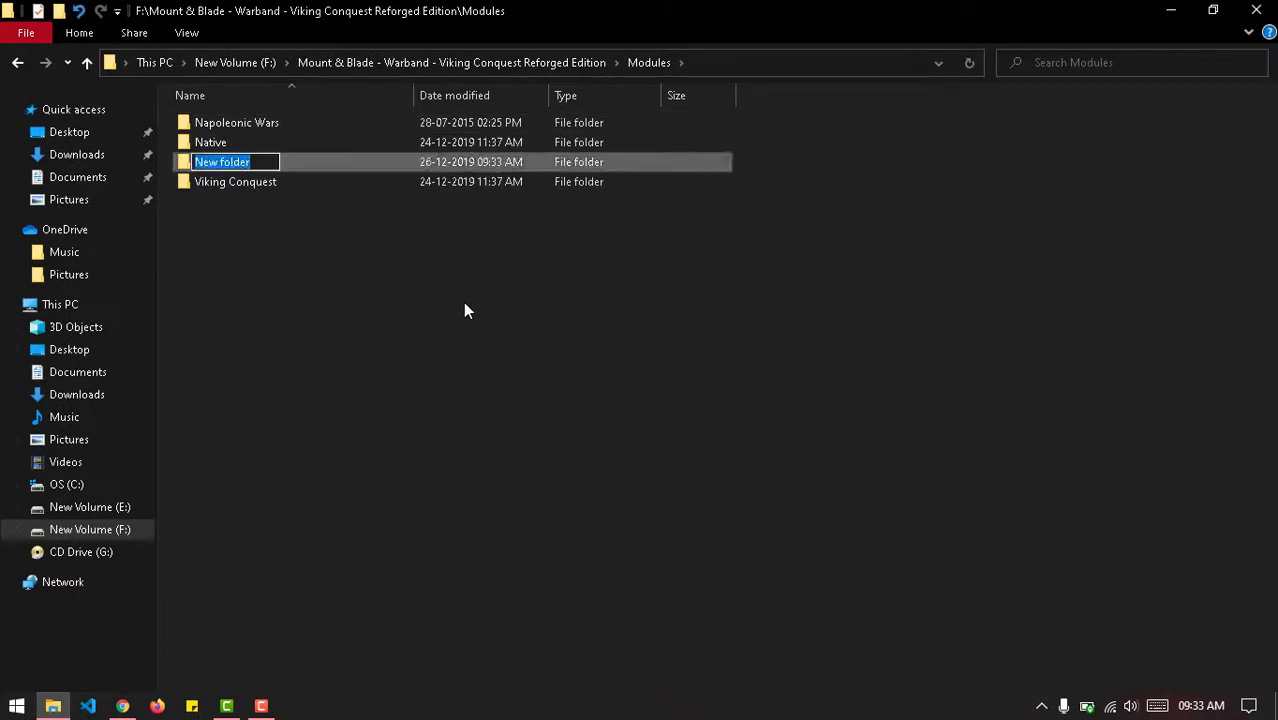
{"action": "left_click", "coordinate": [465, 306]}
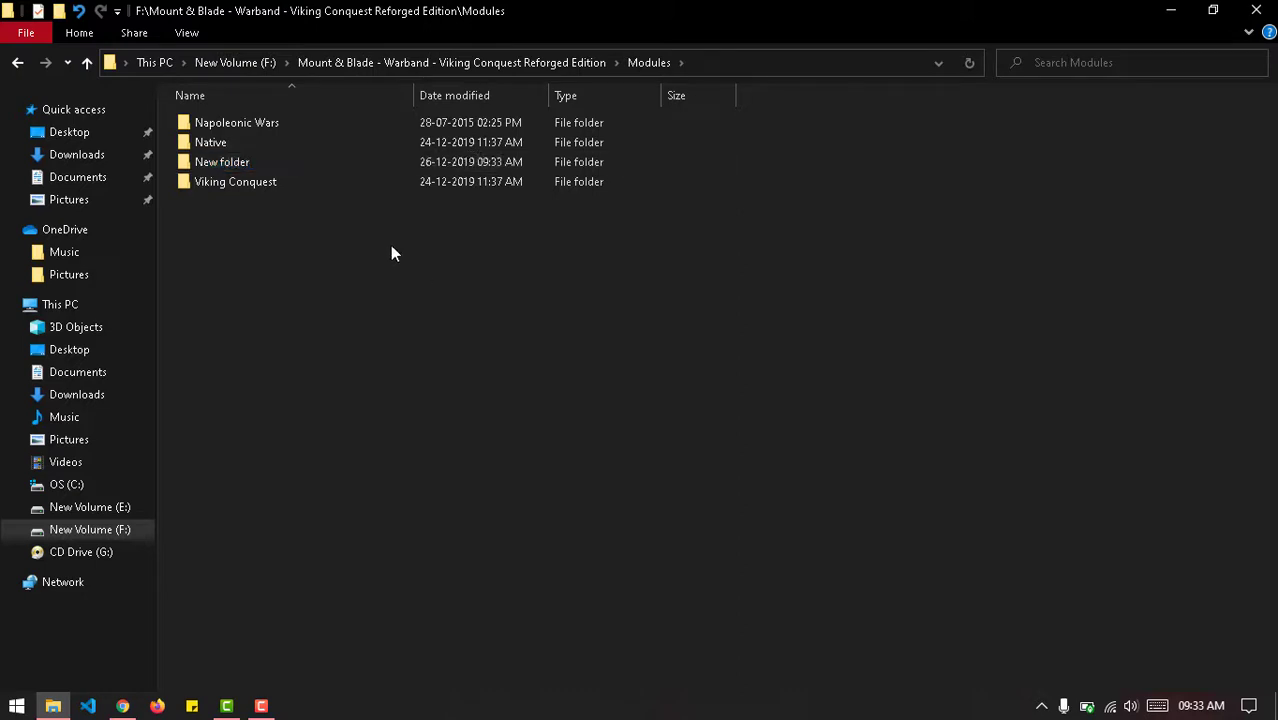
{"action": "left_click", "coordinate": [287, 170]}
{"action": "key", "text": "shift+Delete"}
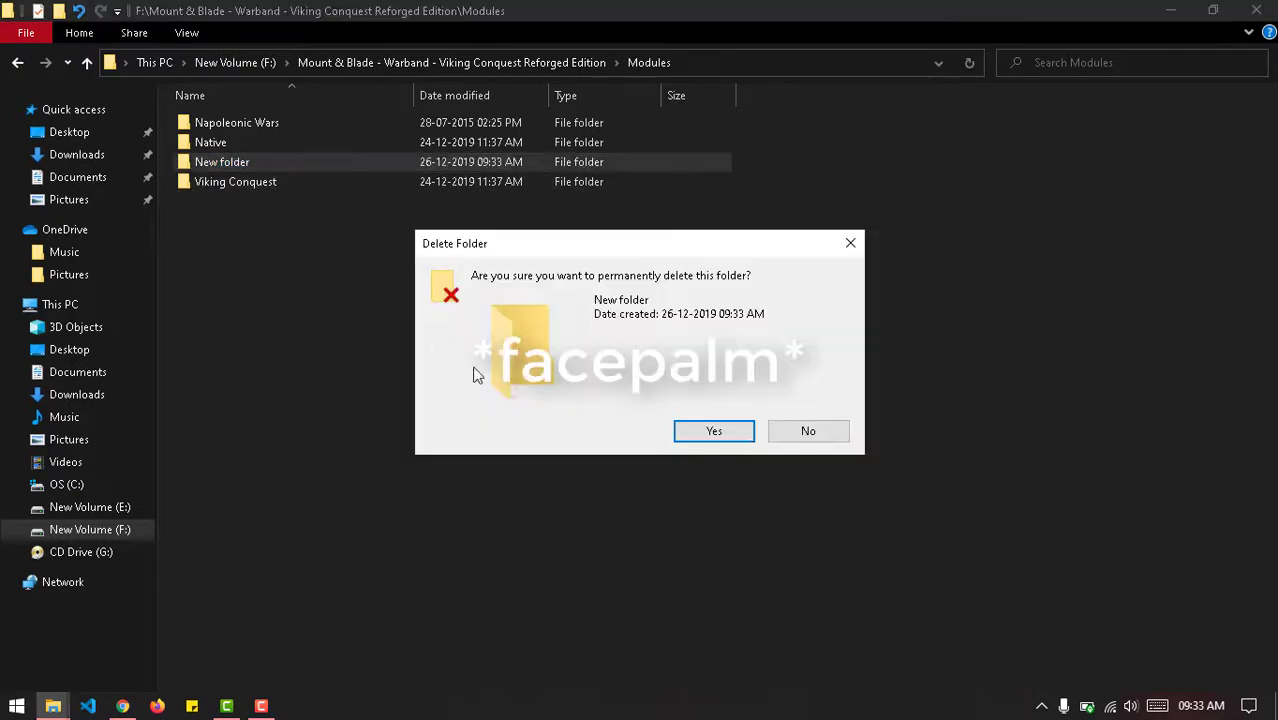
{"action": "left_click", "coordinate": [736, 430]}
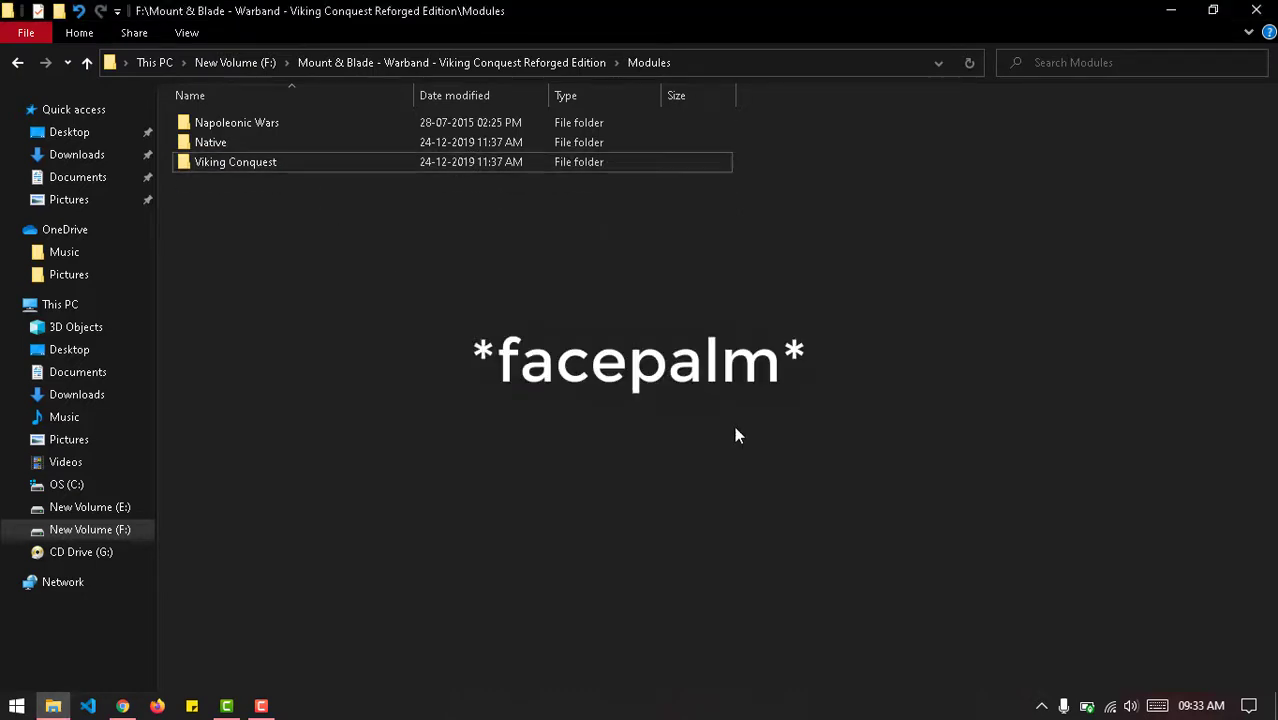
Go back to F:\Mods\Mount And Blade - Warband and copy the extracted For Rome folder
{"action": "left_click", "coordinate": [17, 63]}
{"action": "left_click", "coordinate": [17, 63]}
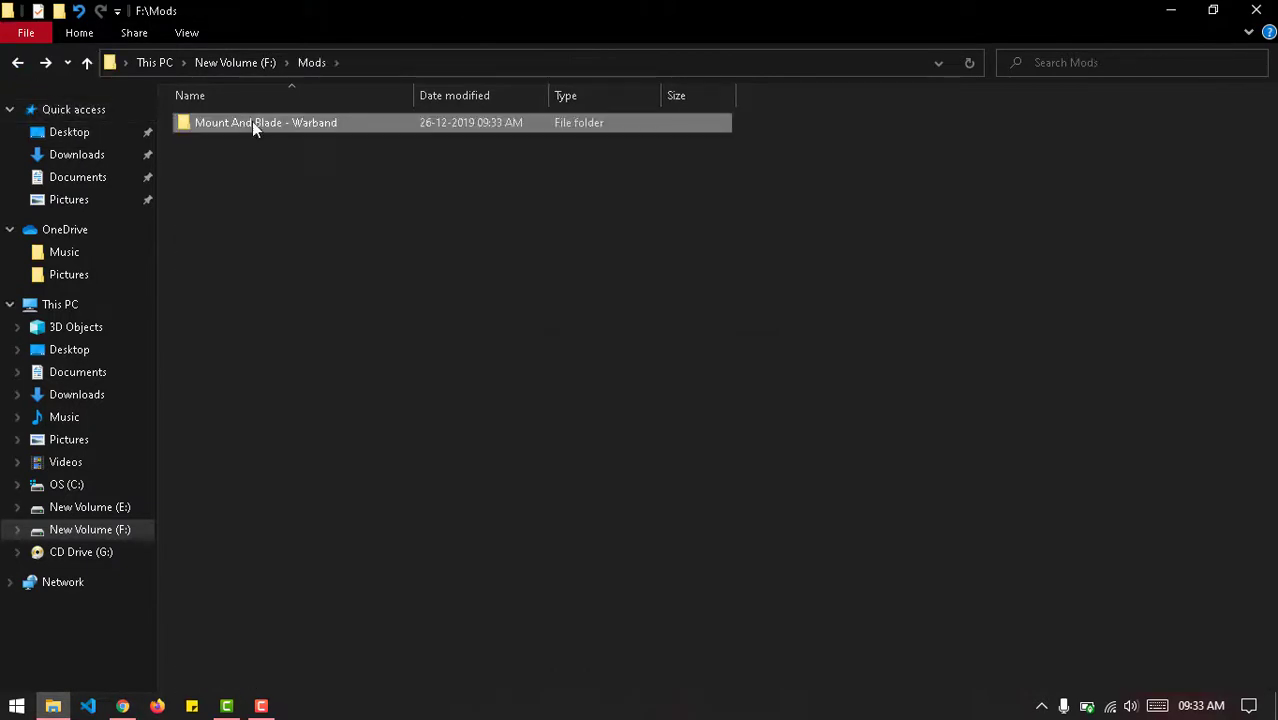
{"action": "double_click", "coordinate": [257, 126]}
{"action": "left_click", "coordinate": [290, 146]}
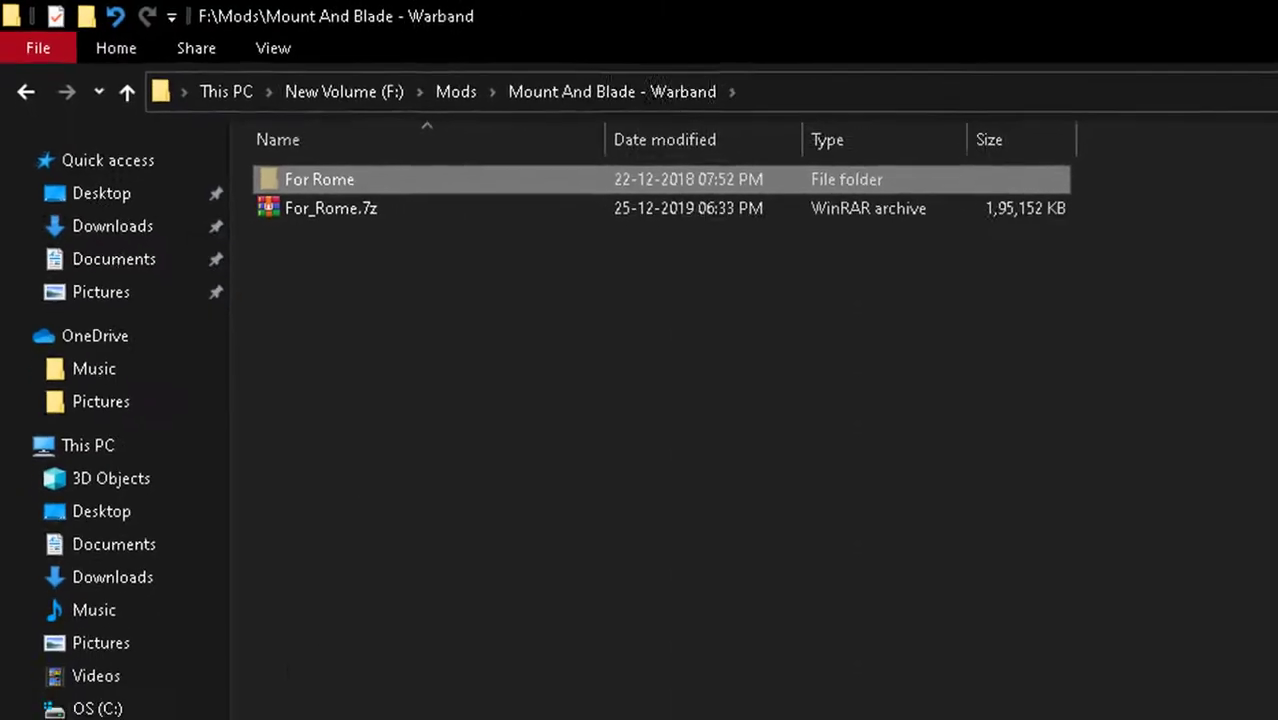
{"action": "left_click", "coordinate": [17, 63]}
{"action": "double_click", "coordinate": [248, 119]}
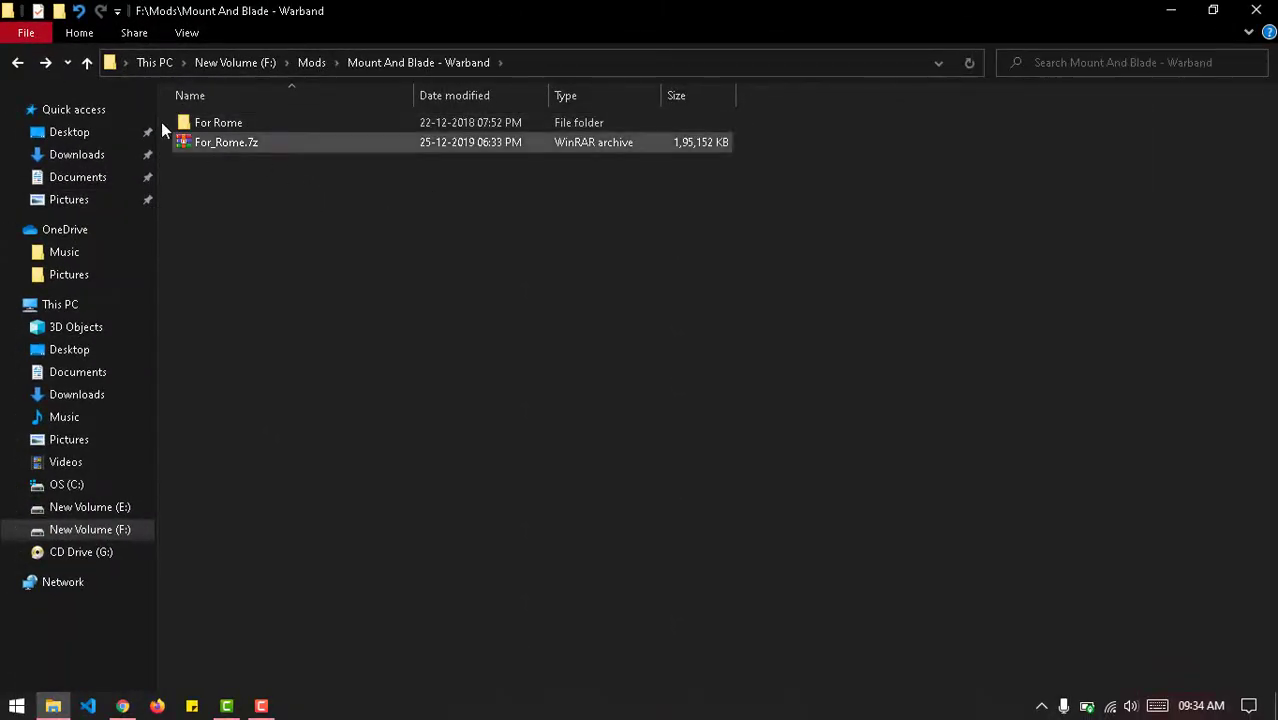
Paste the For Rome folder into the Viking Conquest Reforged Edition game's Modules folder and return to the main game folder
{"action": "left_click", "coordinate": [312, 63]}
{"action": "key", "text": "alt+Up"}
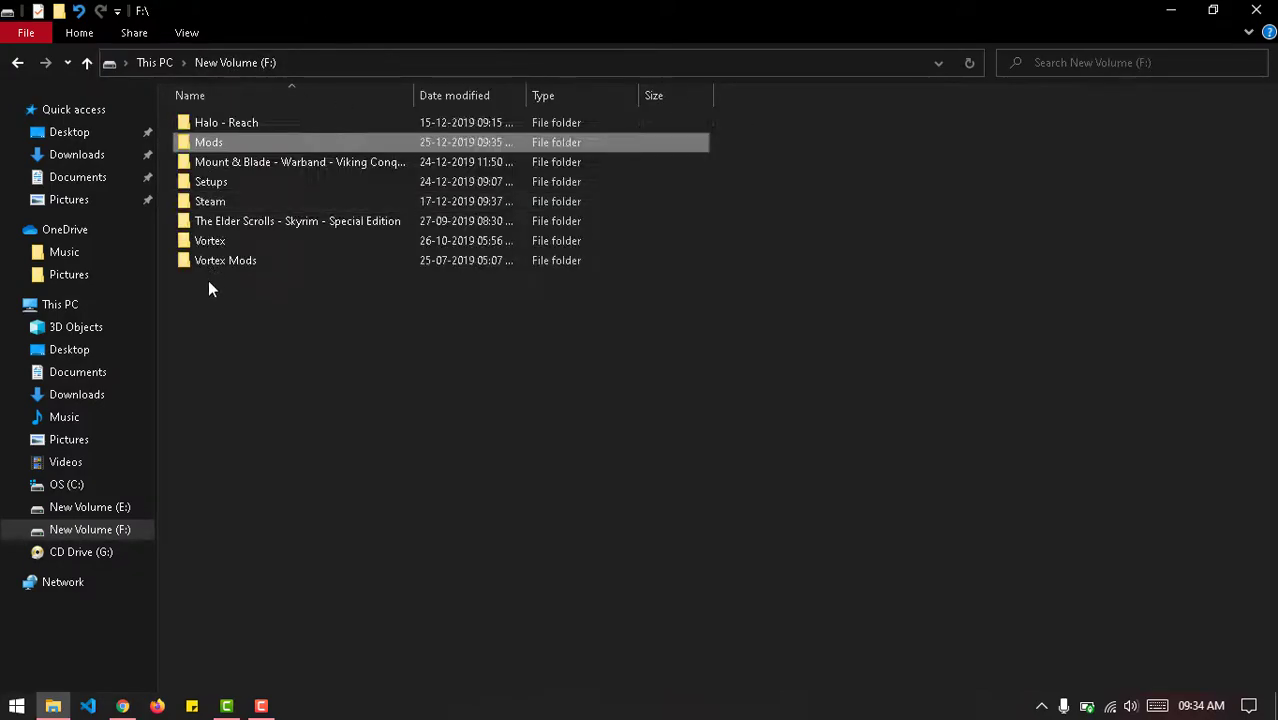
{"action": "left_click", "coordinate": [248, 166]}
{"action": "double_click", "coordinate": [248, 166]}
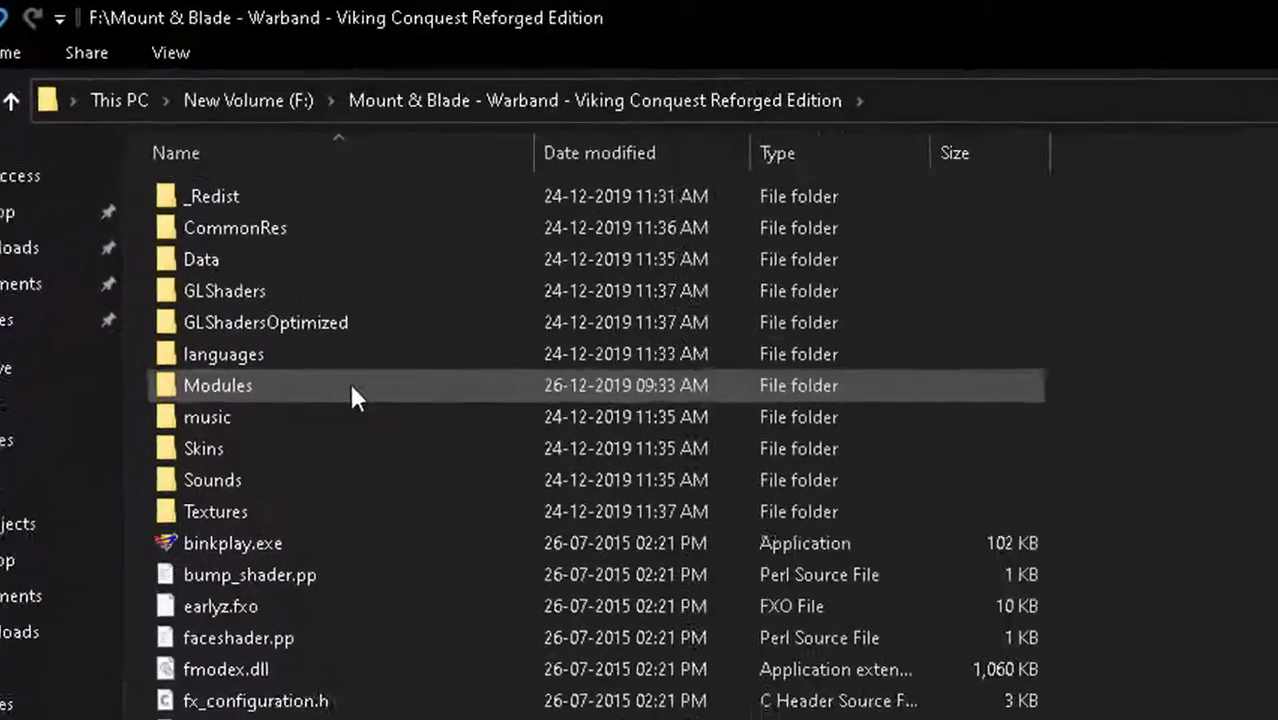
{"action": "double_click", "coordinate": [352, 390]}
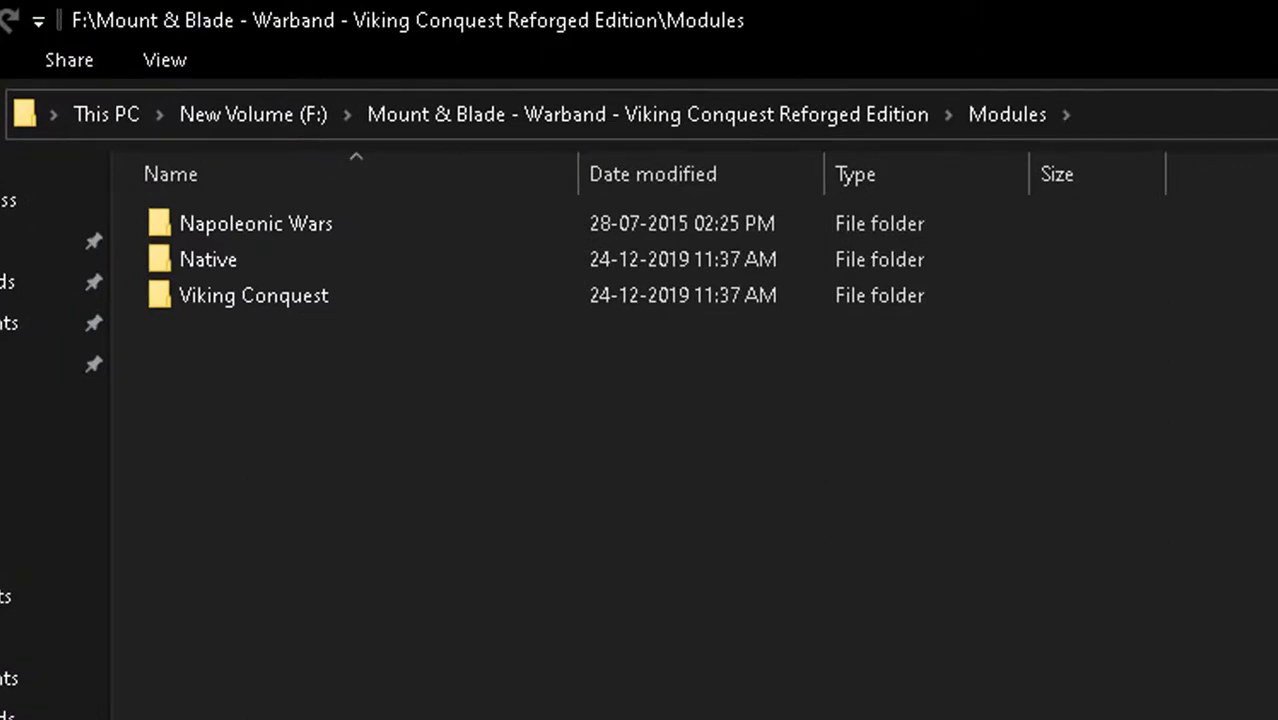
{"action": "key", "text": "ctrl+v"}
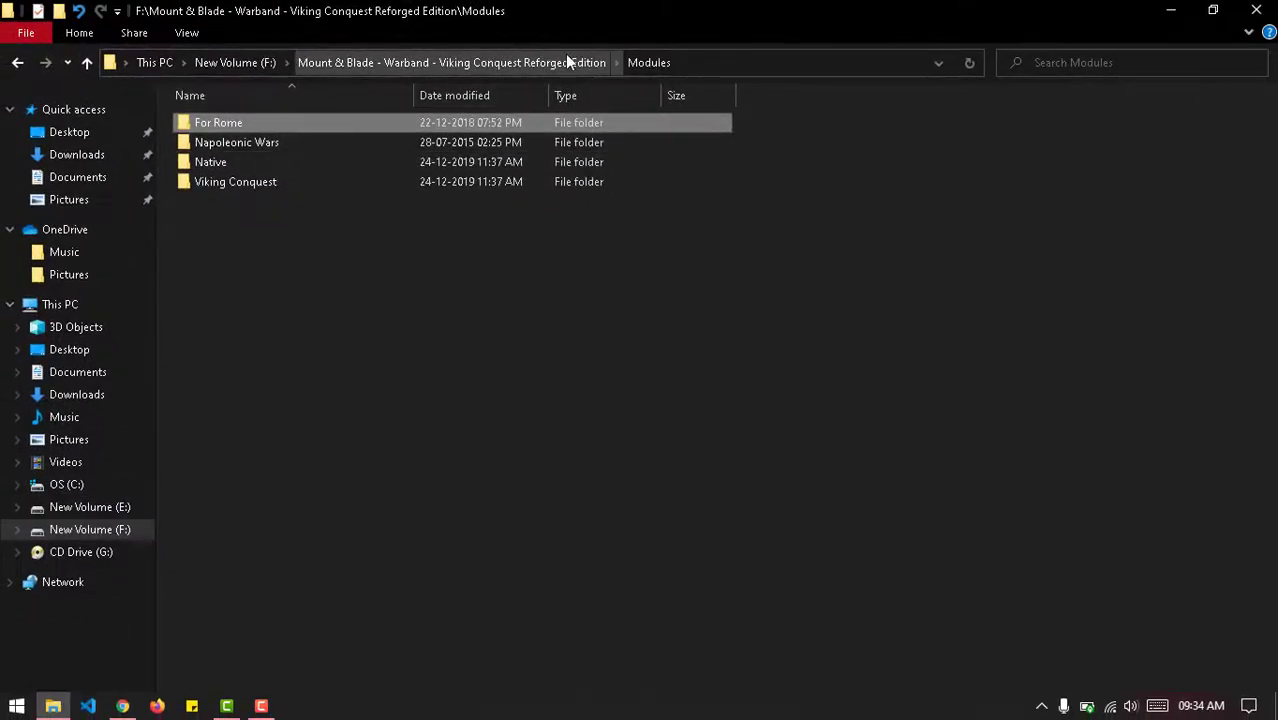
{"action": "left_click", "coordinate": [318, 64]}
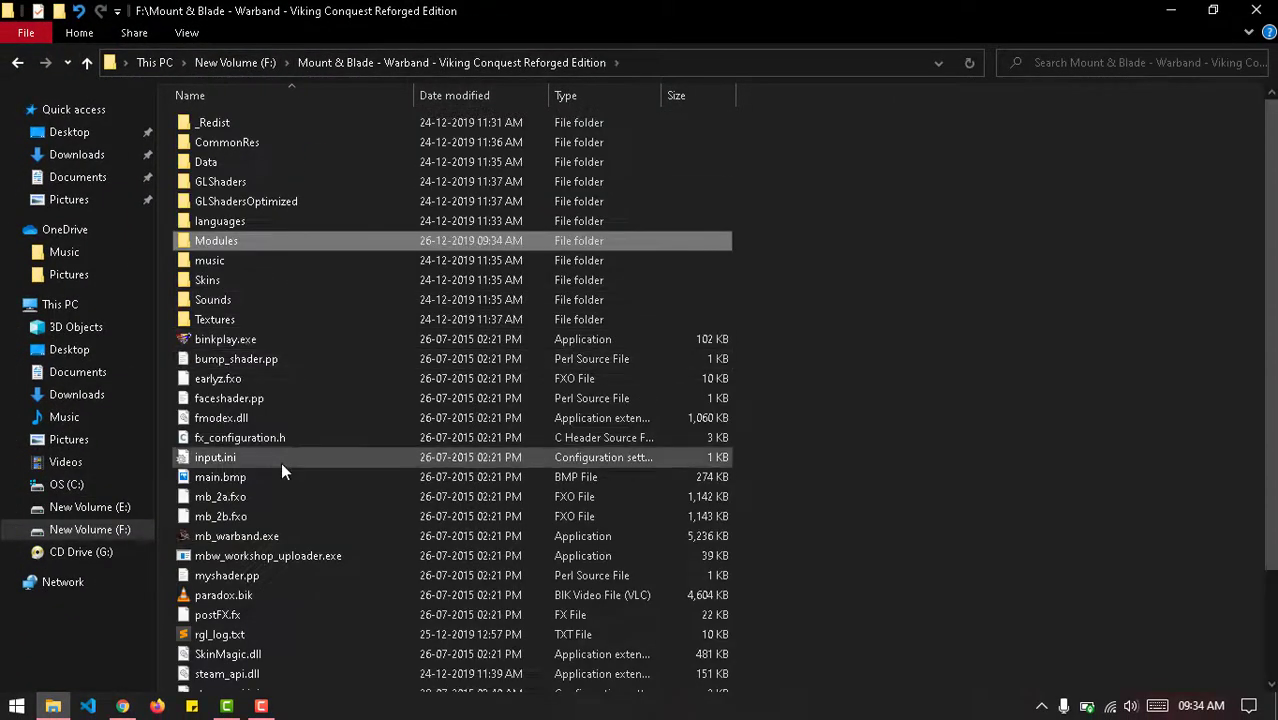
Launch mb_warband.exe from the game folder and choose For Rome as the current module
{"action": "scroll", "coordinate": [253, 524], "scroll_direction": "down", "scroll_amount": 2}
{"action": "double_click", "coordinate": [252, 410]}
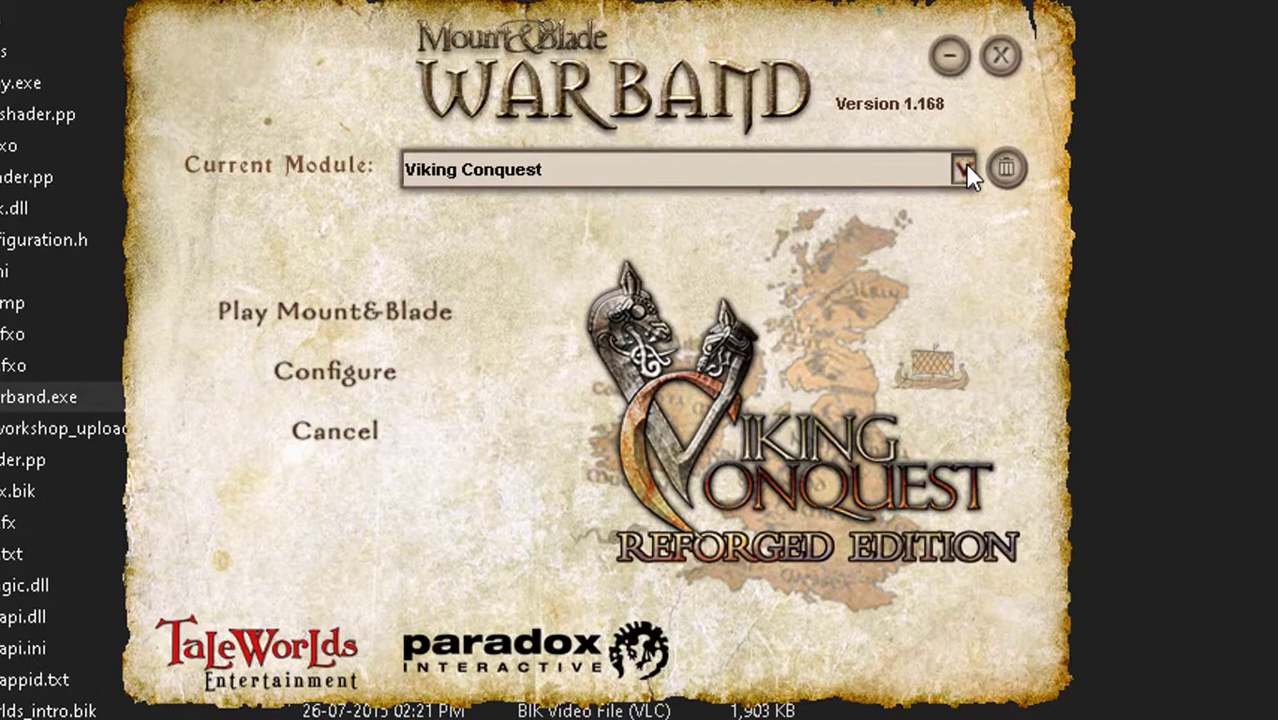
{"action": "left_click", "coordinate": [964, 170]}
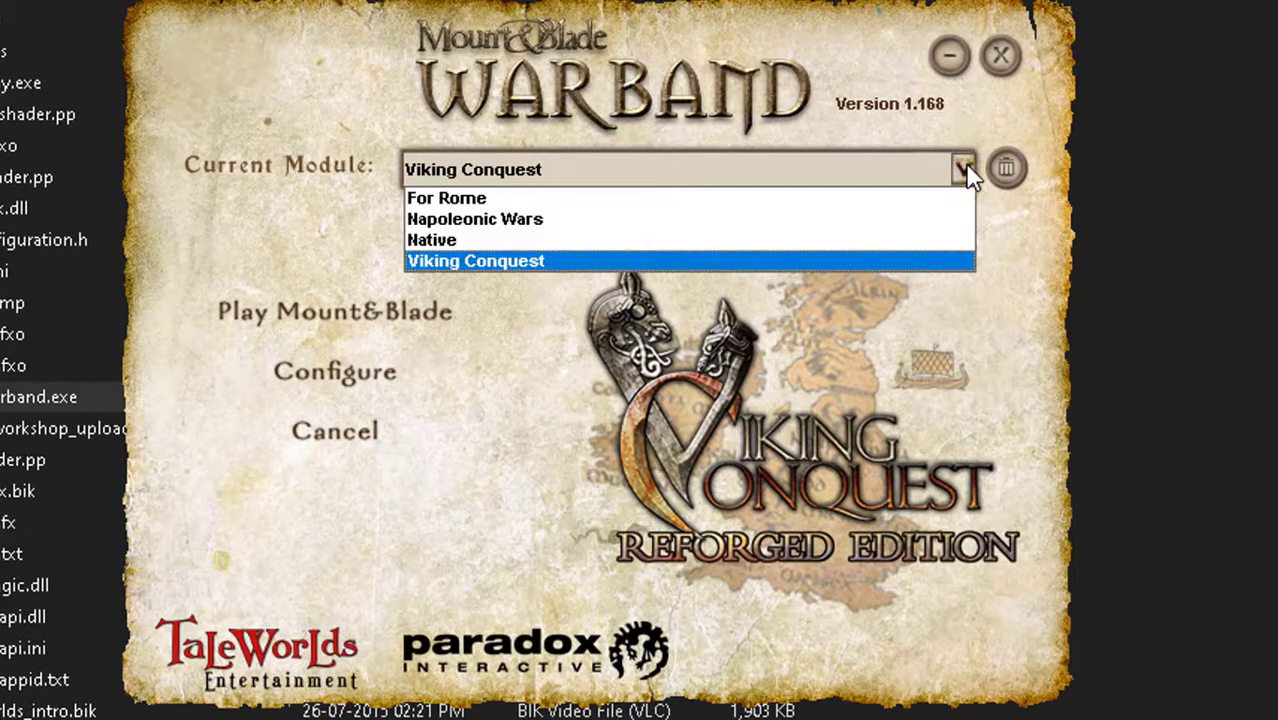
{"action": "left_click", "coordinate": [613, 211]}
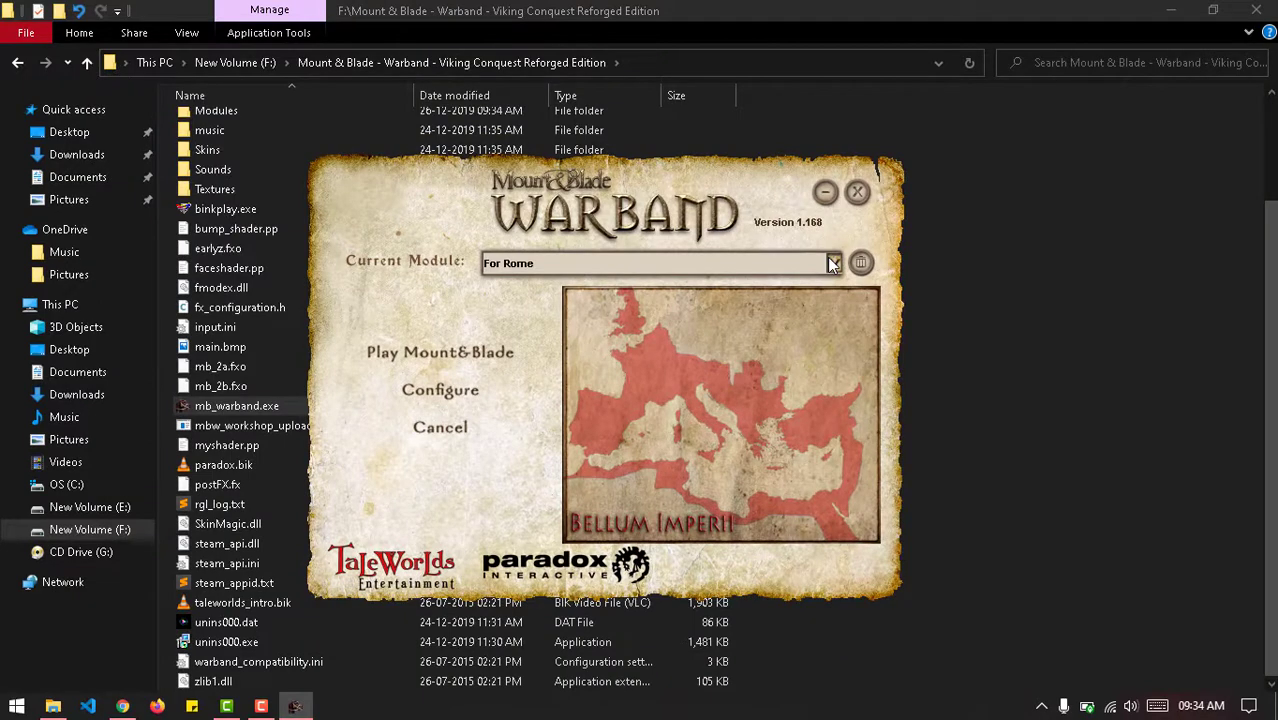
Check the list of available modules in the Warband launcher, leaving For Rome selected
{"action": "left_click", "coordinate": [831, 263]}
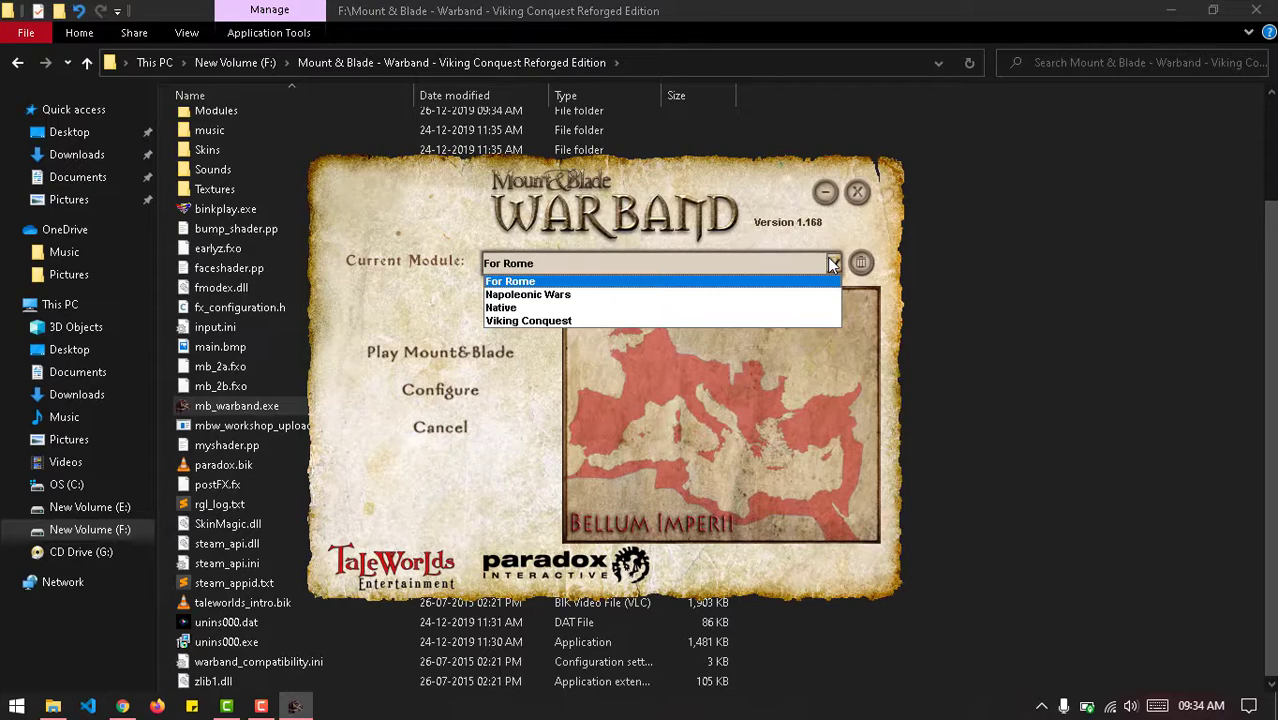
{"action": "left_click", "coordinate": [829, 262]}
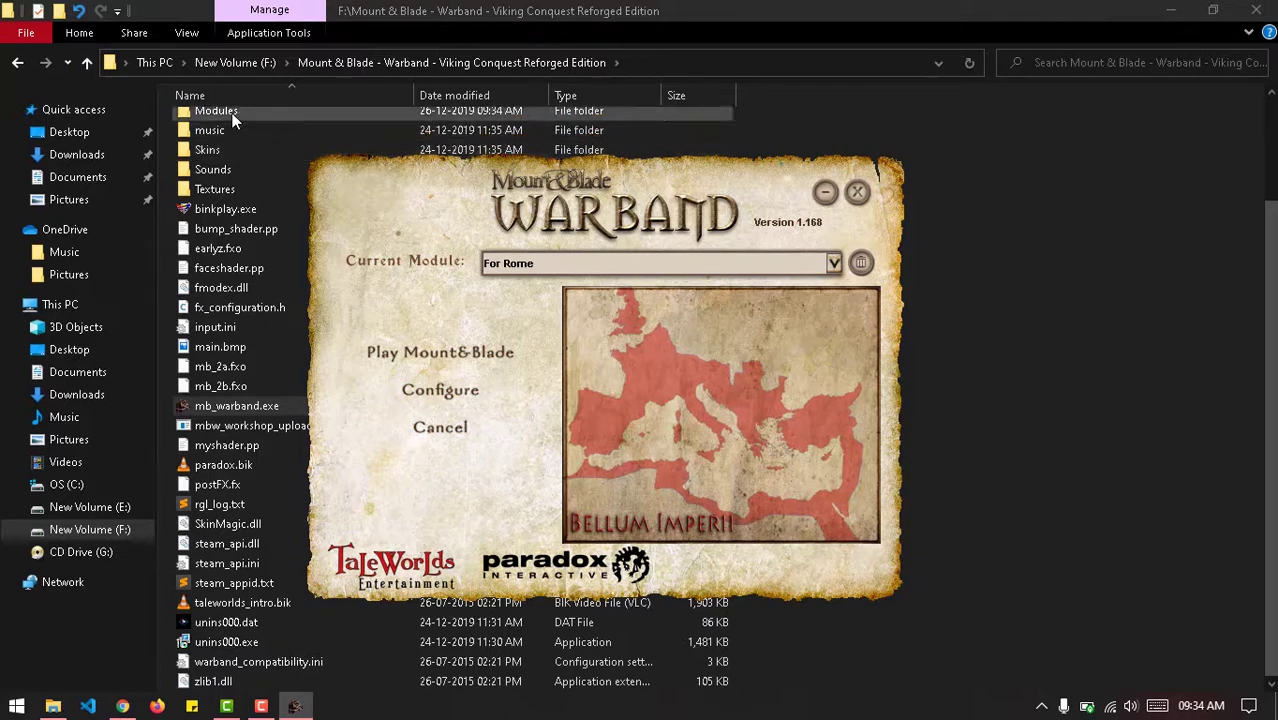
{"action": "scroll", "coordinate": [232, 113], "scroll_direction": "up", "scroll_amount": 1}
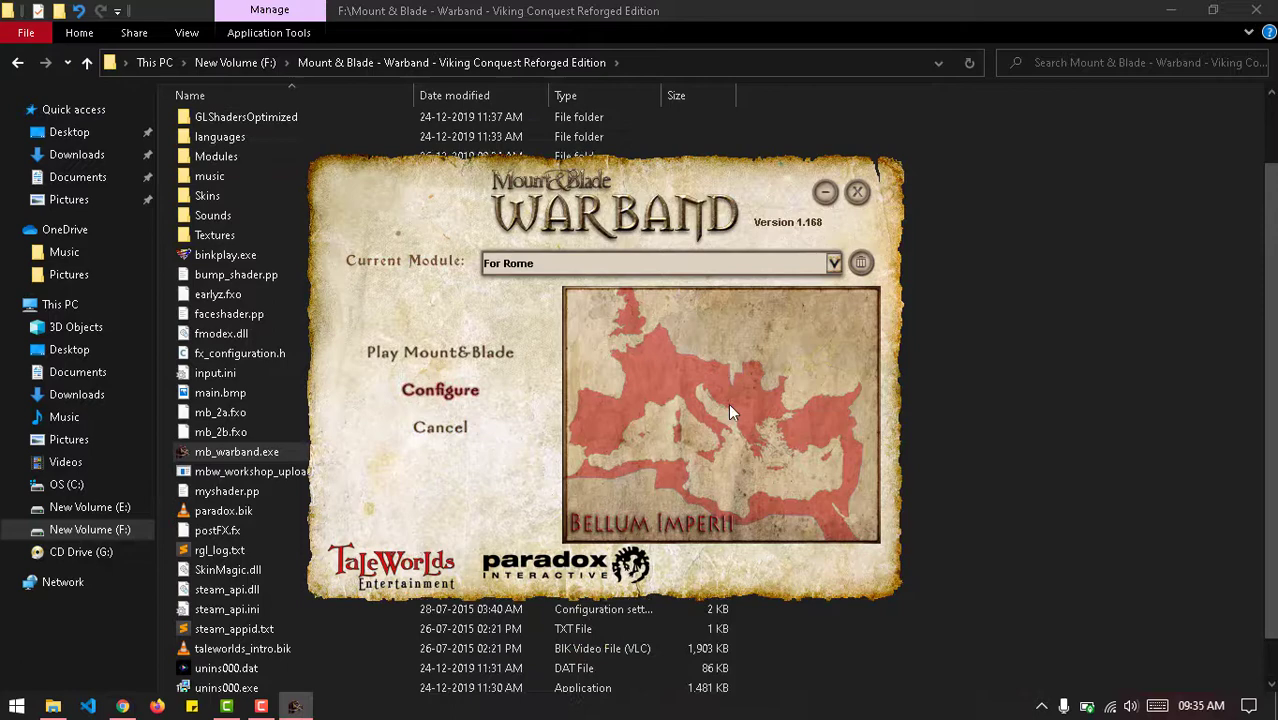